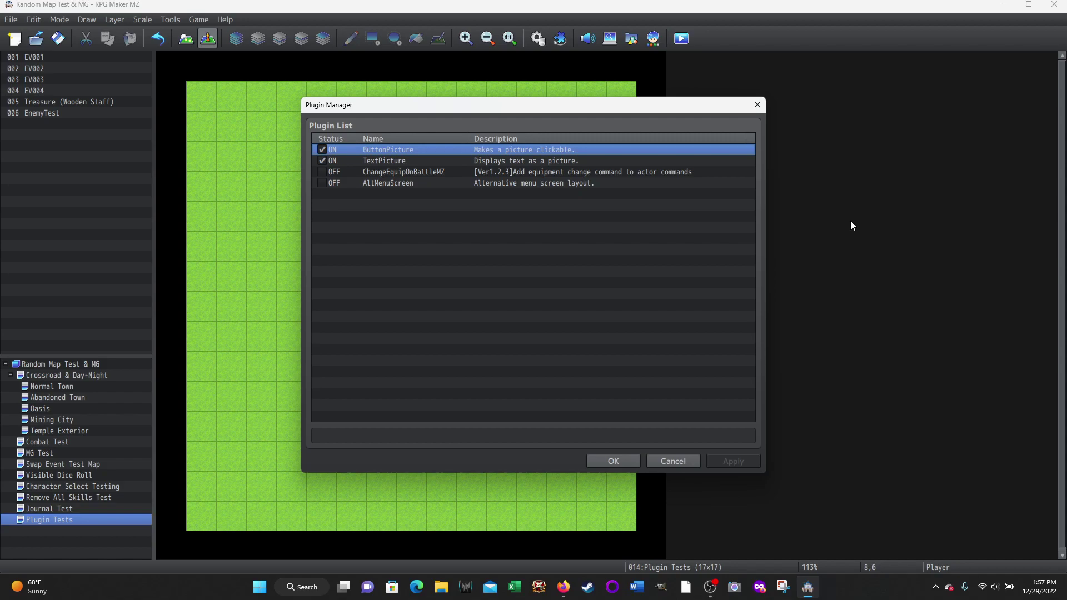
pyautogui.click(670, 465)
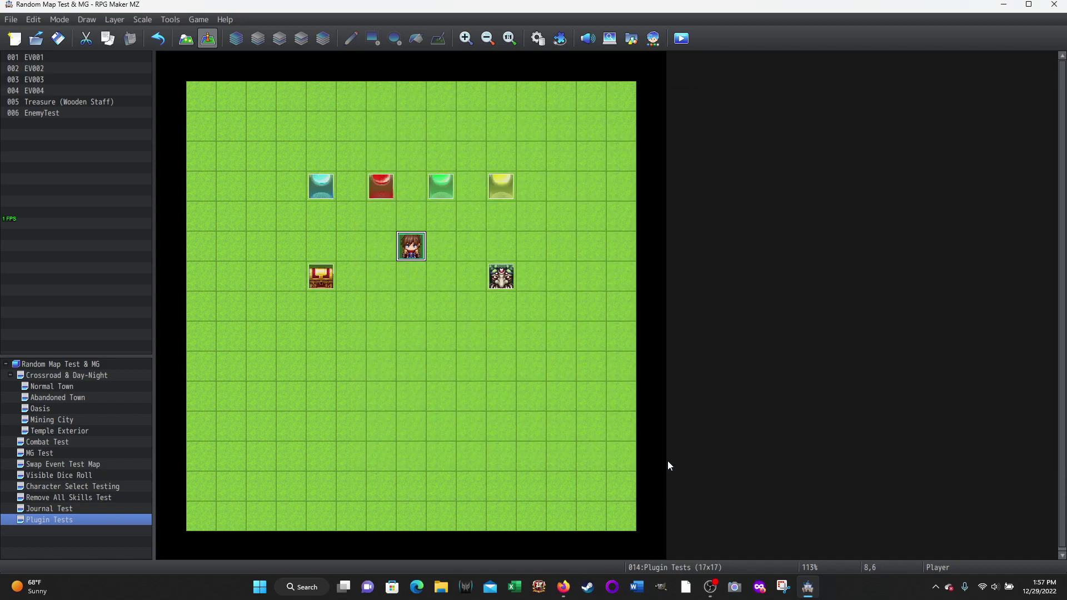
pyautogui.click(560, 39)
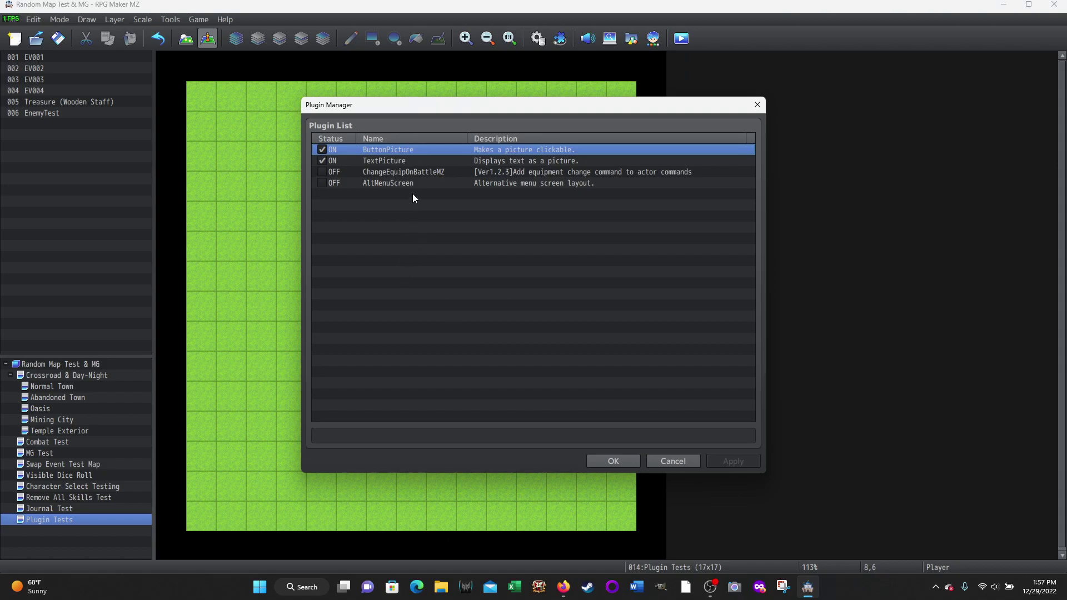
pyautogui.doubleClick(379, 196)
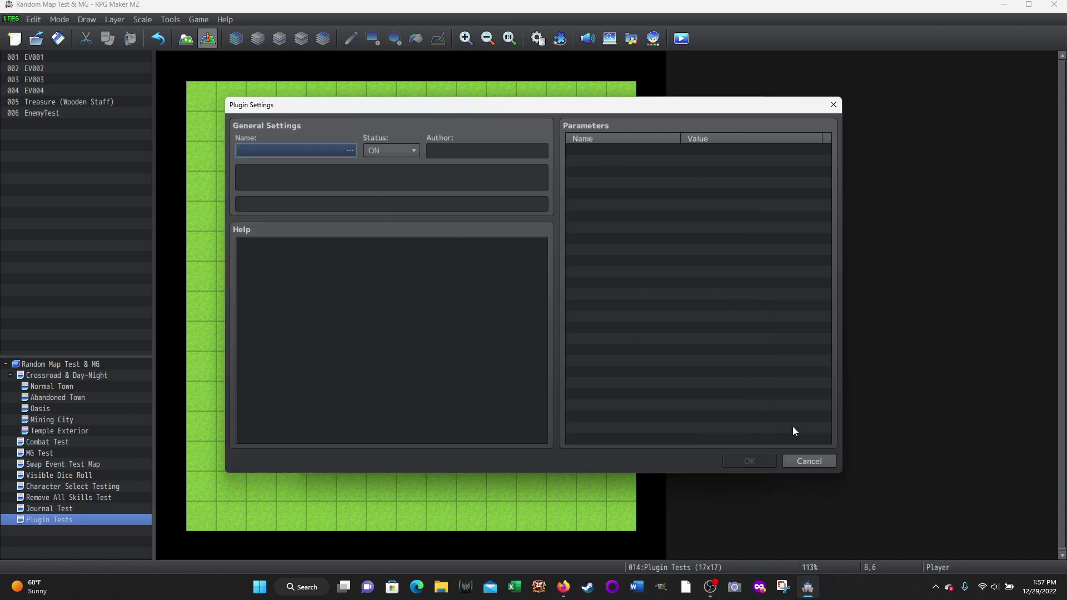
pyautogui.click(807, 462)
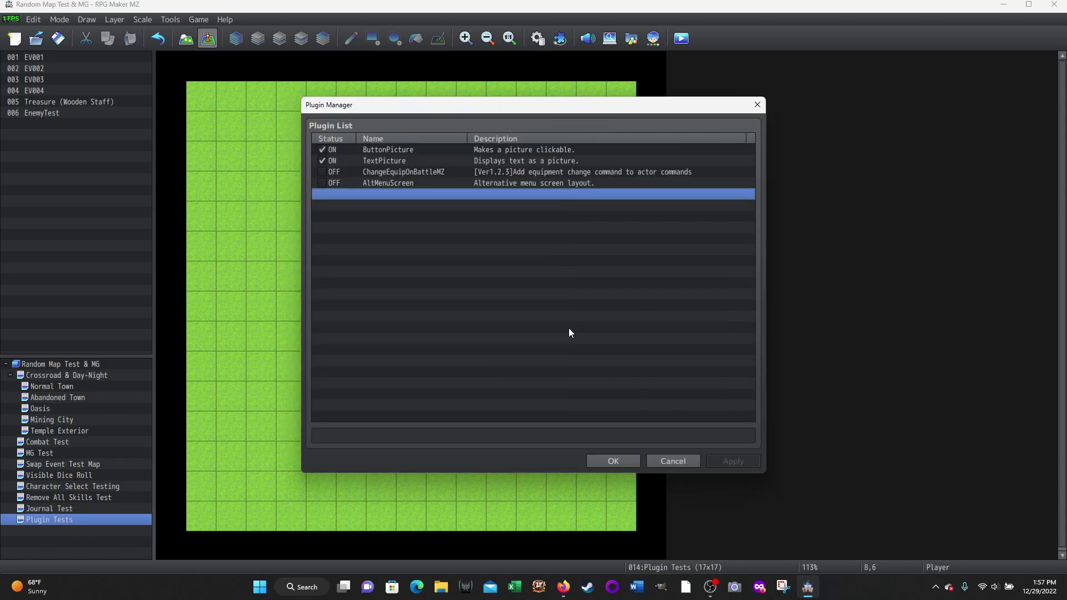
pyautogui.rightClick(370, 193)
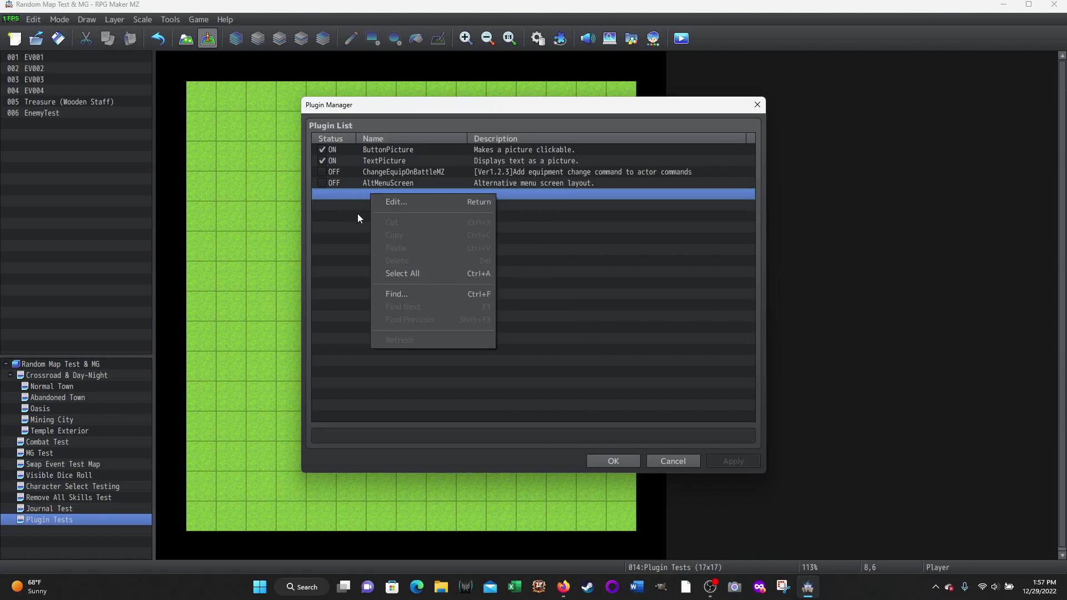
# Start a new plugin entry and read the descriptions of the available plugins, from AltMenuScreen through TextPicture.
pyautogui.doubleClick(362, 197)
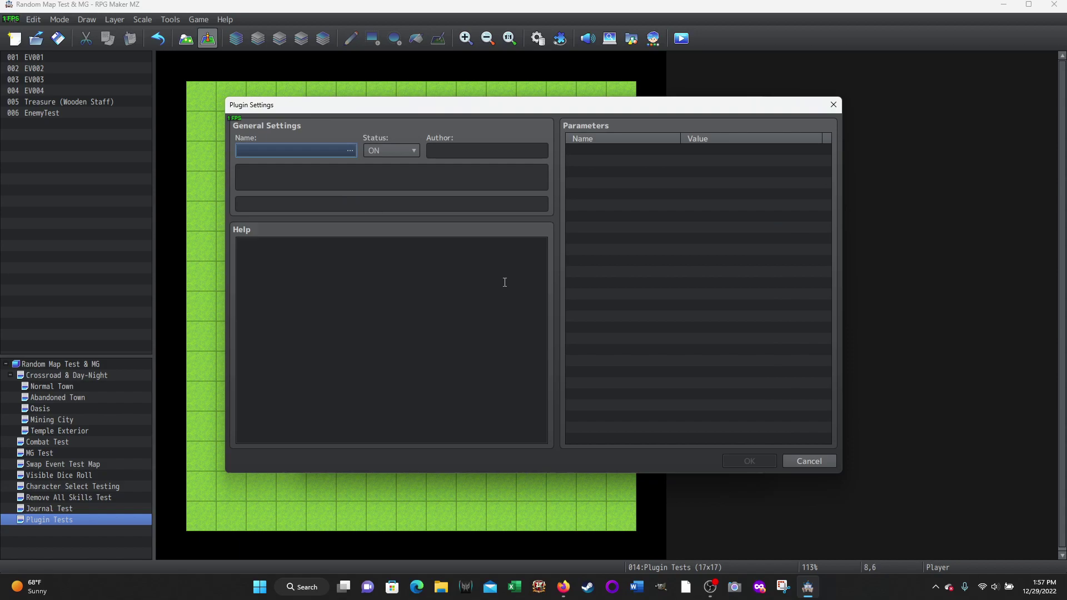
pyautogui.doubleClick(340, 152)
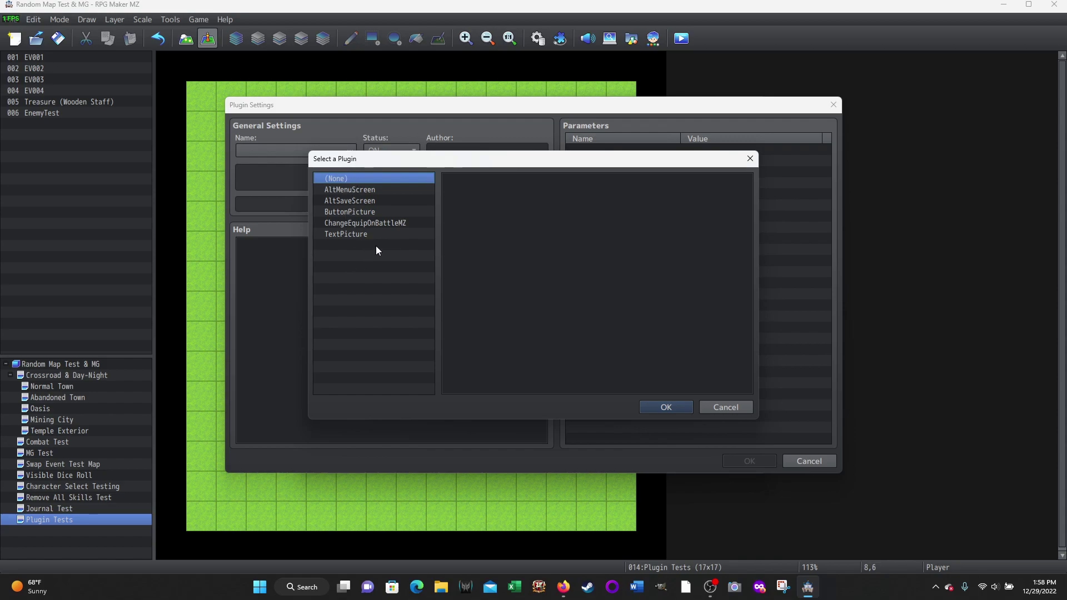
pyautogui.click(347, 191)
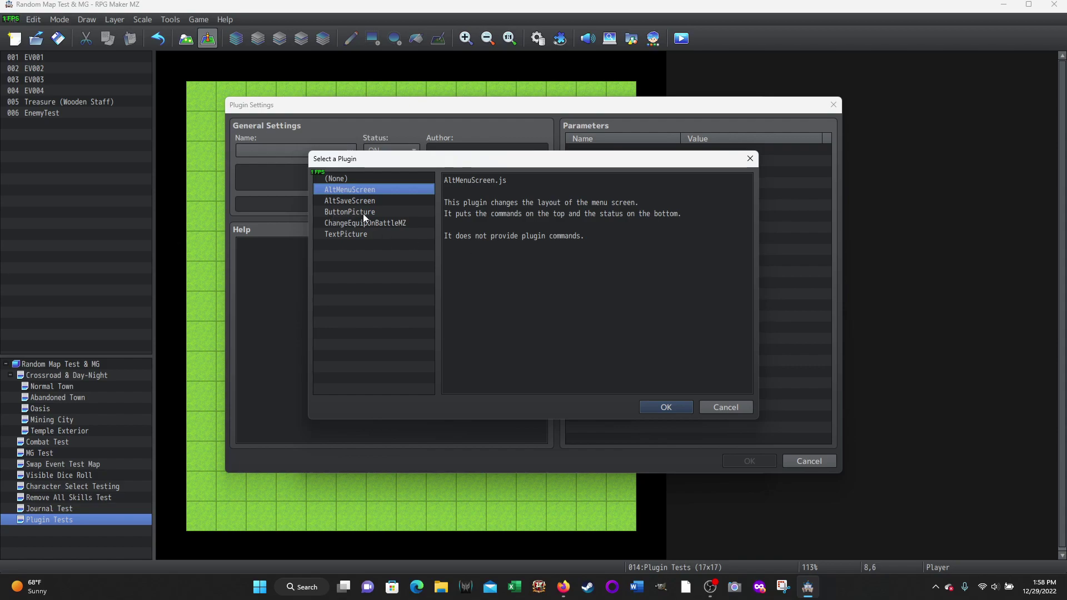
pyautogui.click(348, 201)
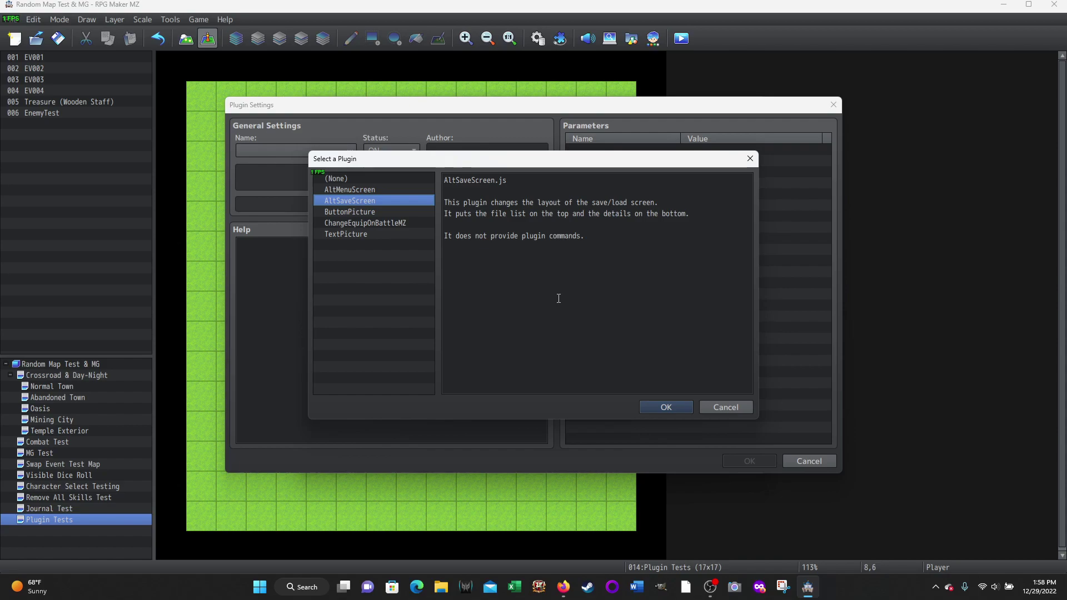
pyautogui.click(344, 212)
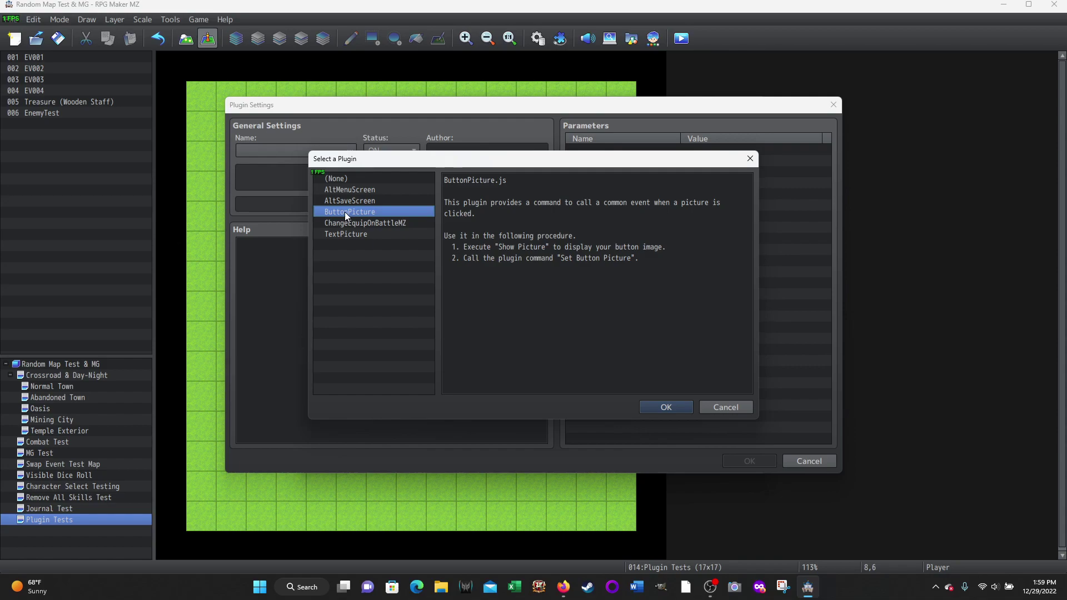
pyautogui.click(344, 224)
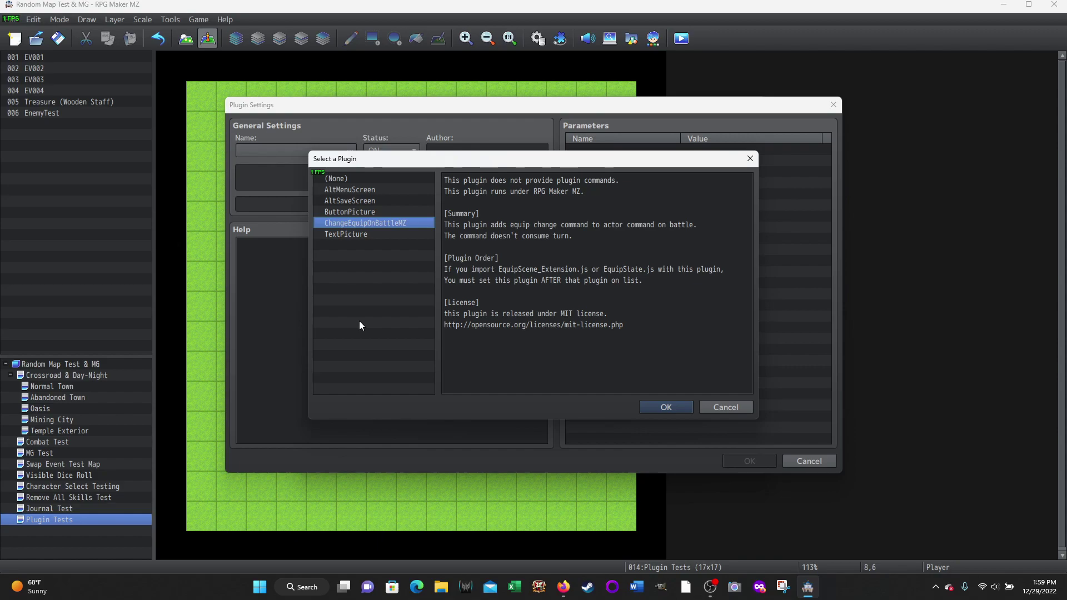
pyautogui.click(352, 234)
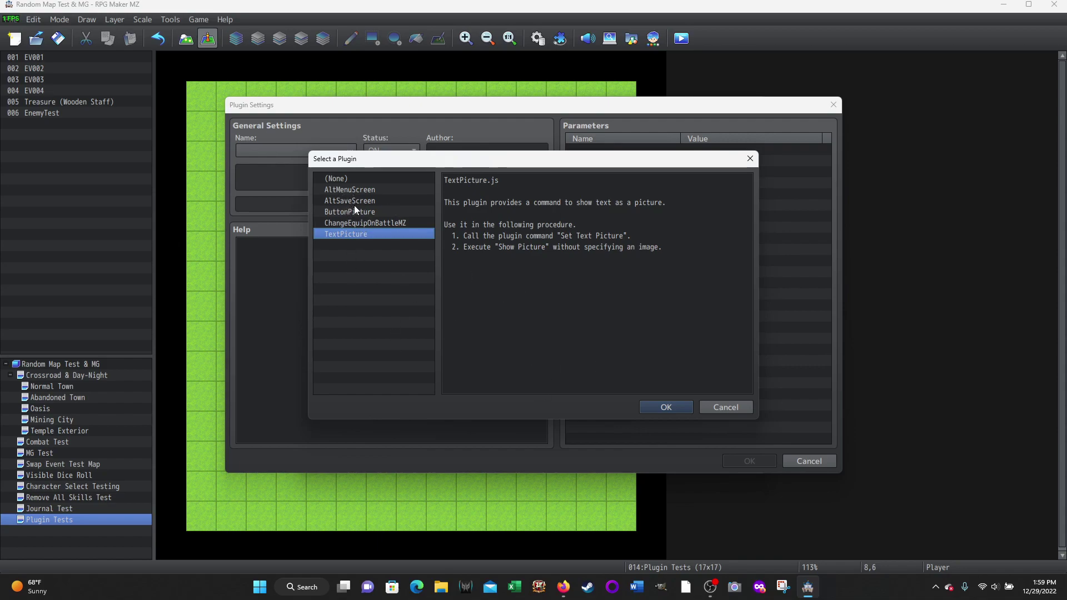
# Add the AltSaveScreen plugin to the plugin list with its status OFF and apply the change.
pyautogui.click(340, 202)
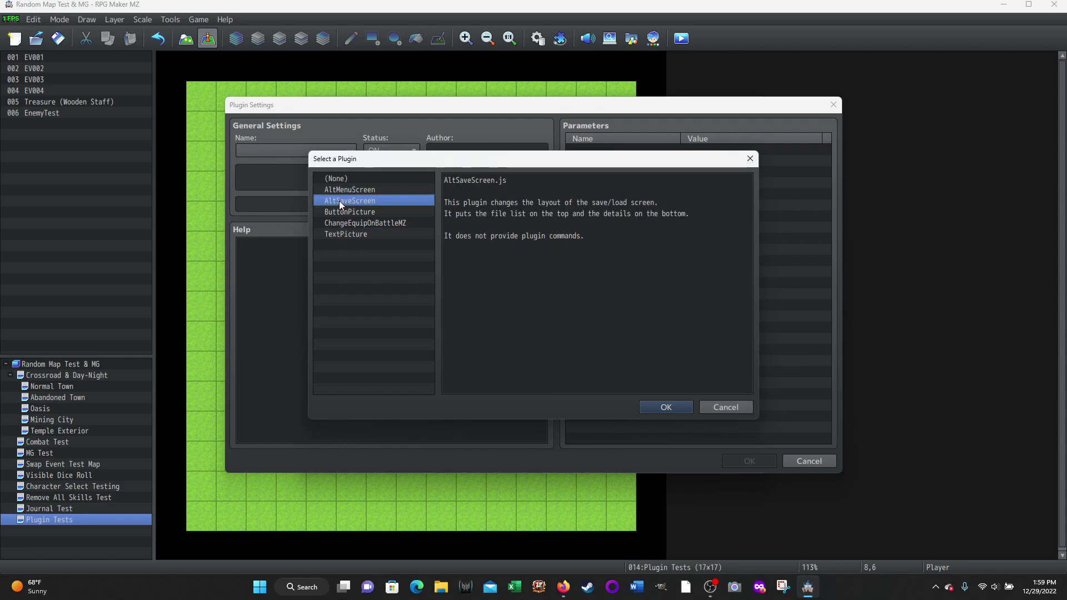
pyautogui.click(660, 408)
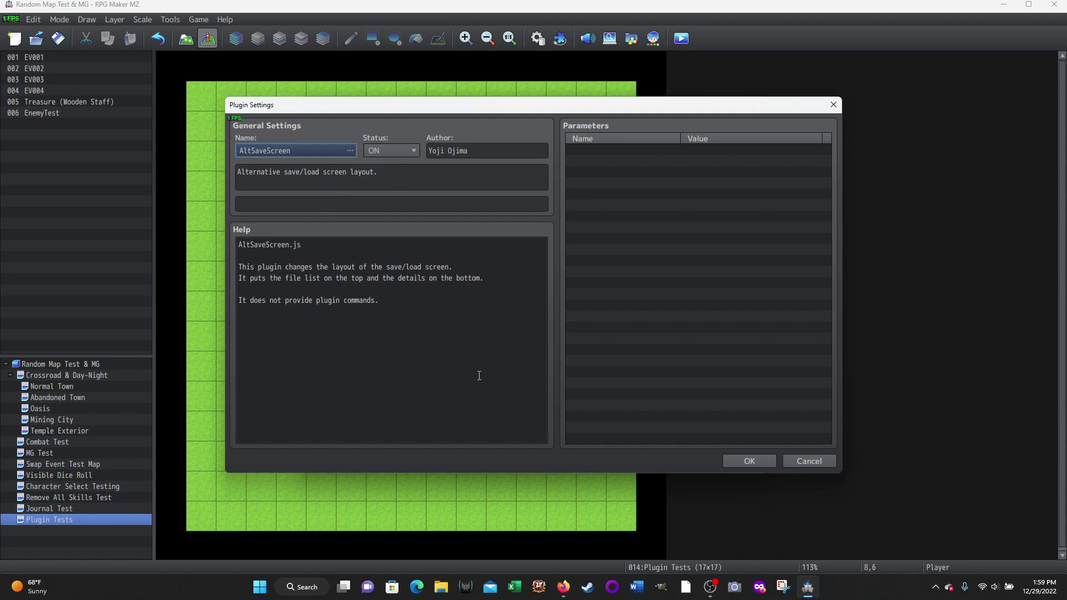
pyautogui.click(741, 462)
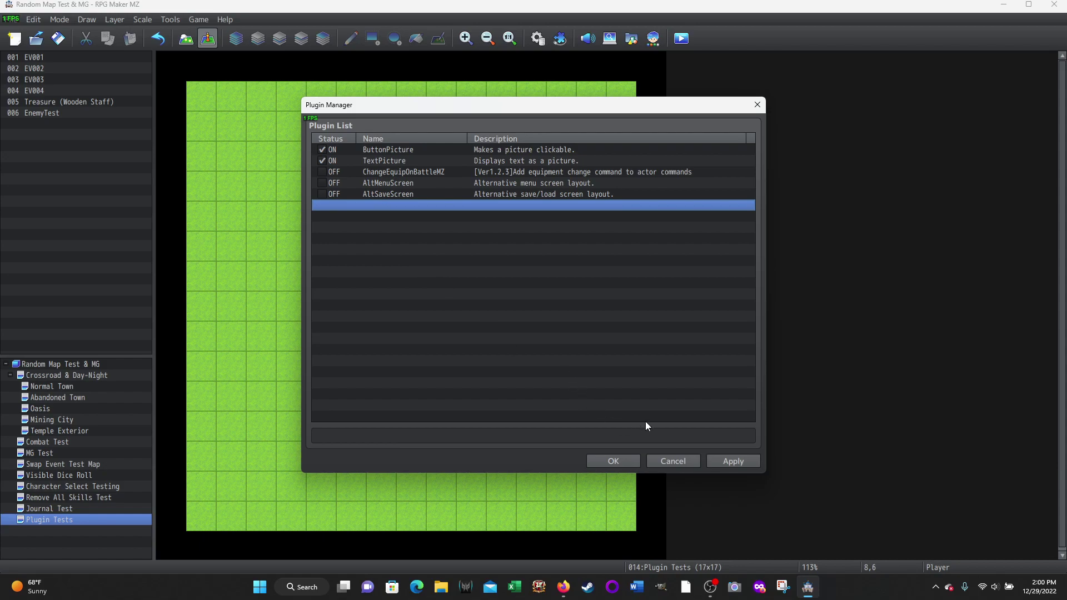
pyautogui.click(718, 461)
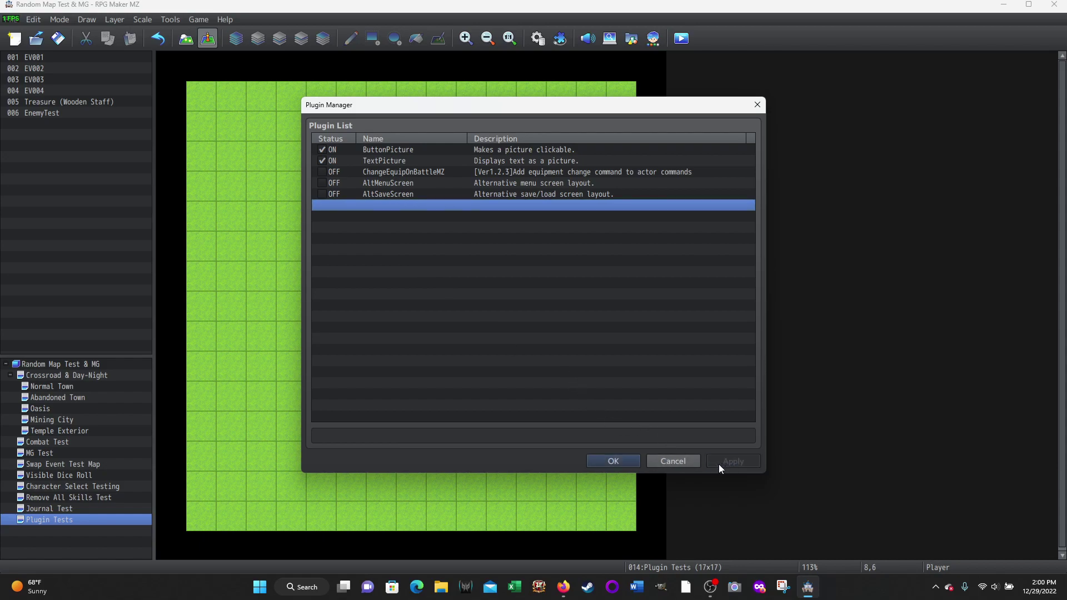
pyautogui.click(622, 462)
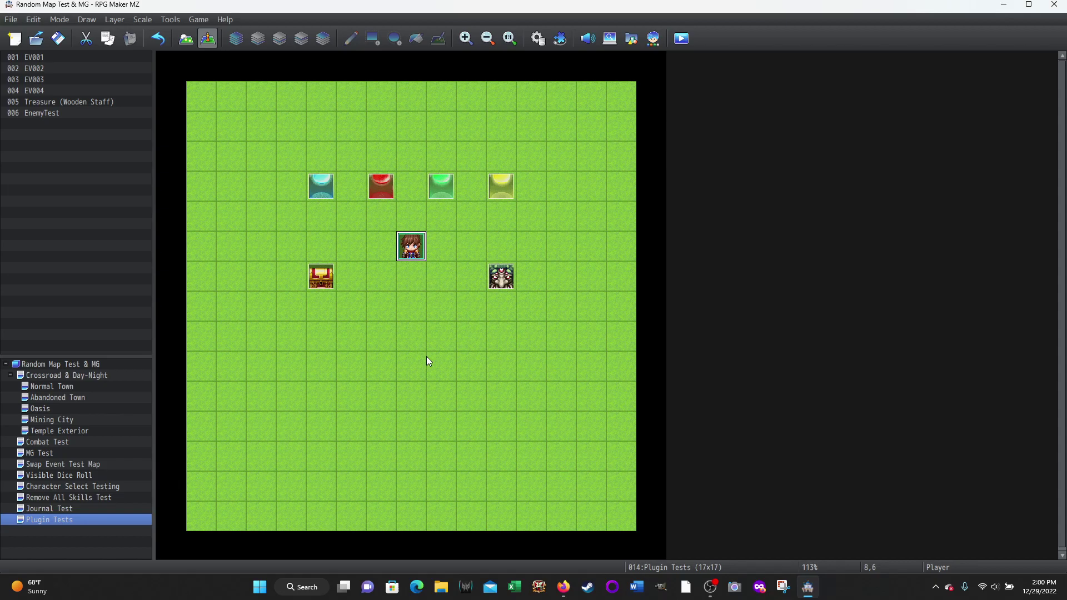
# Run a playtest of the project and start a new game.
pyautogui.click(681, 38)
pyautogui.click(511, 307)
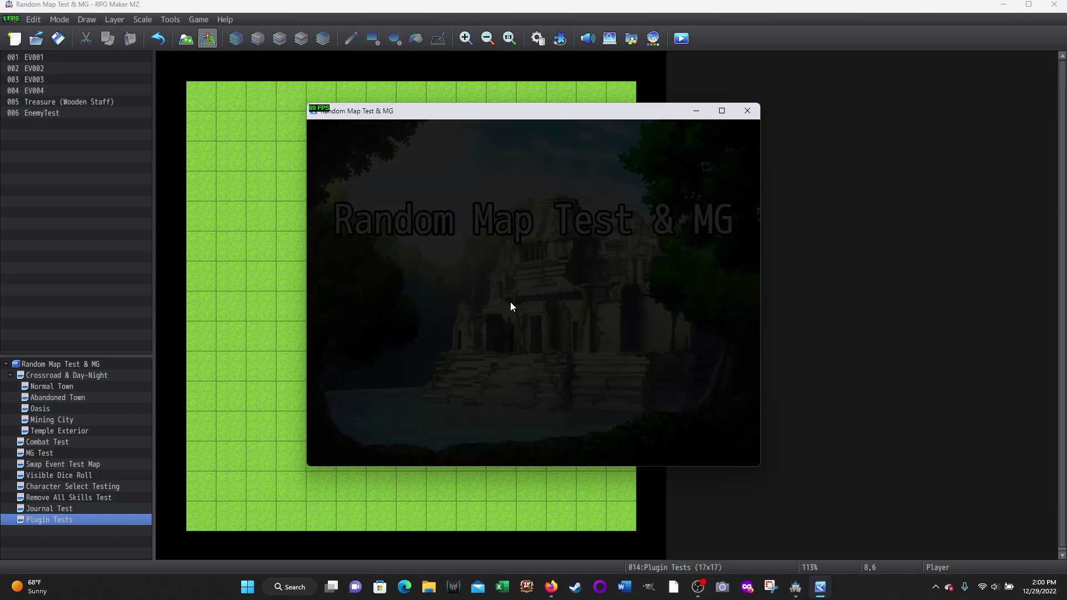
pyautogui.press('Up')
pyautogui.press('Return')
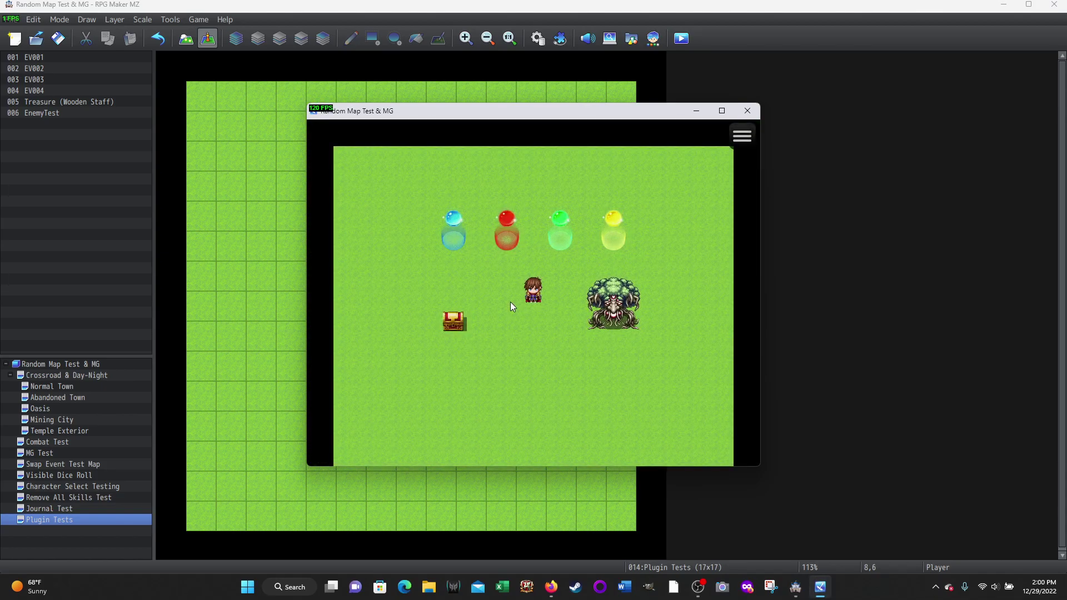
# Move the character one tile down, examine the main menu's layout in the playtest, and return to the map.
pyautogui.press('Down')
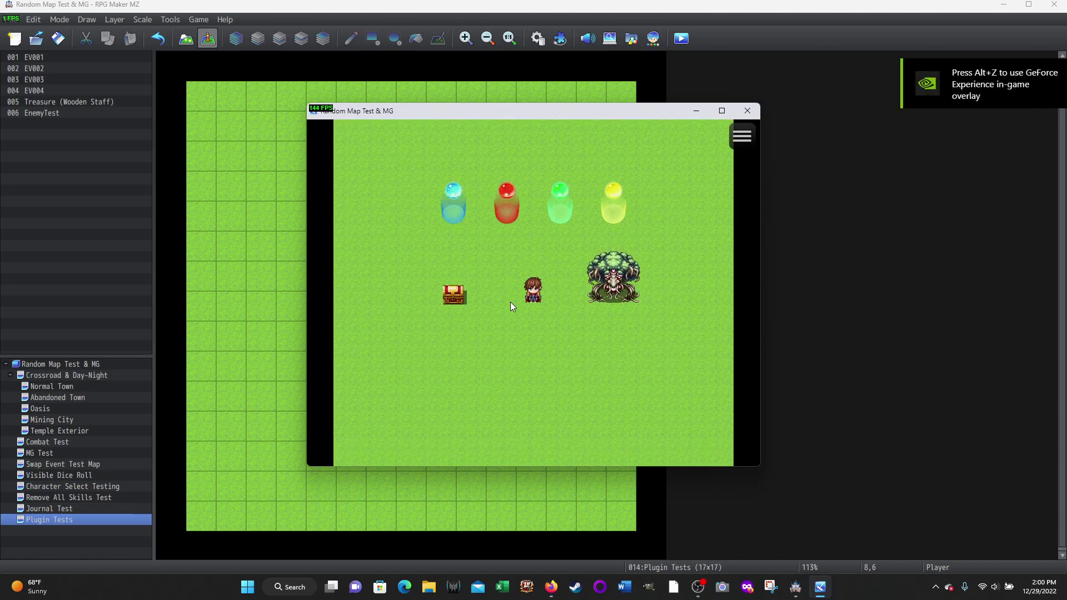
pyautogui.press('Escape')
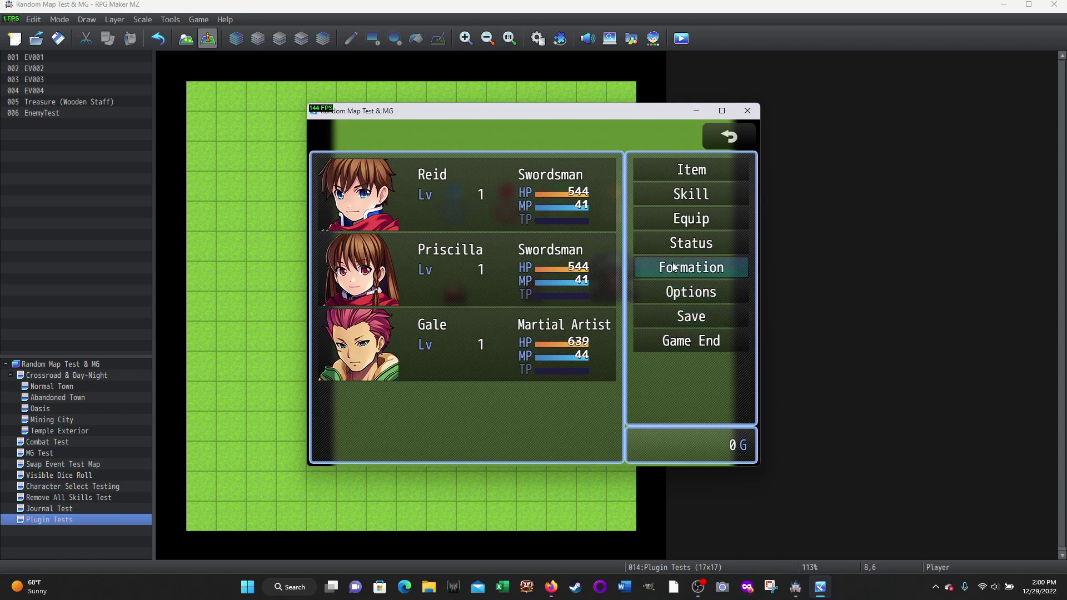
pyautogui.rightClick(691, 218)
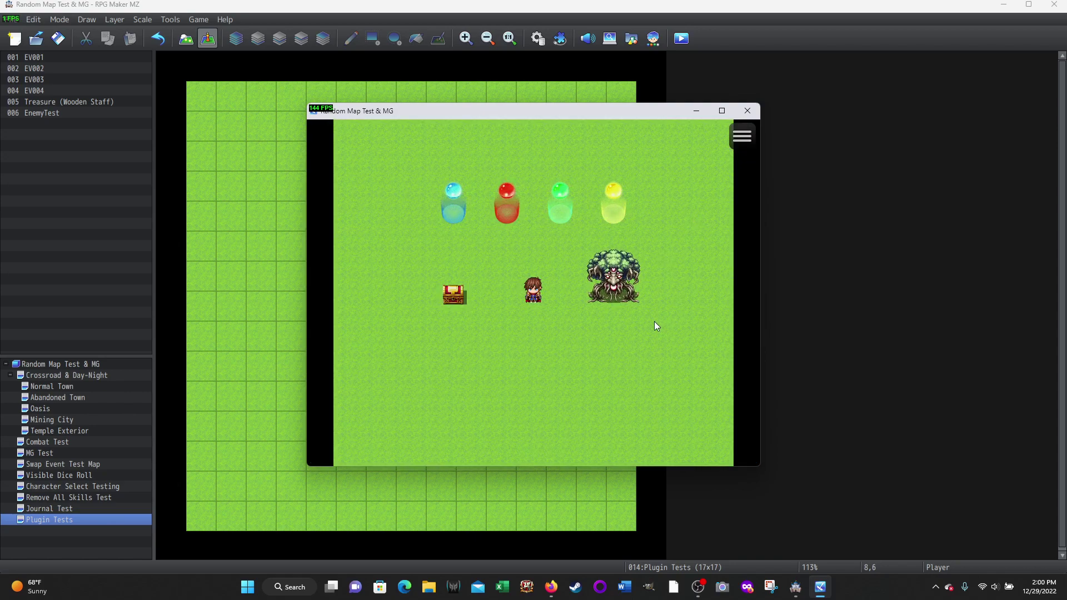
# Walk to the treasure chest, open it, and dismiss the message about the items found.
pyautogui.press('Left')
pyautogui.press('Left')
pyautogui.press('Return')
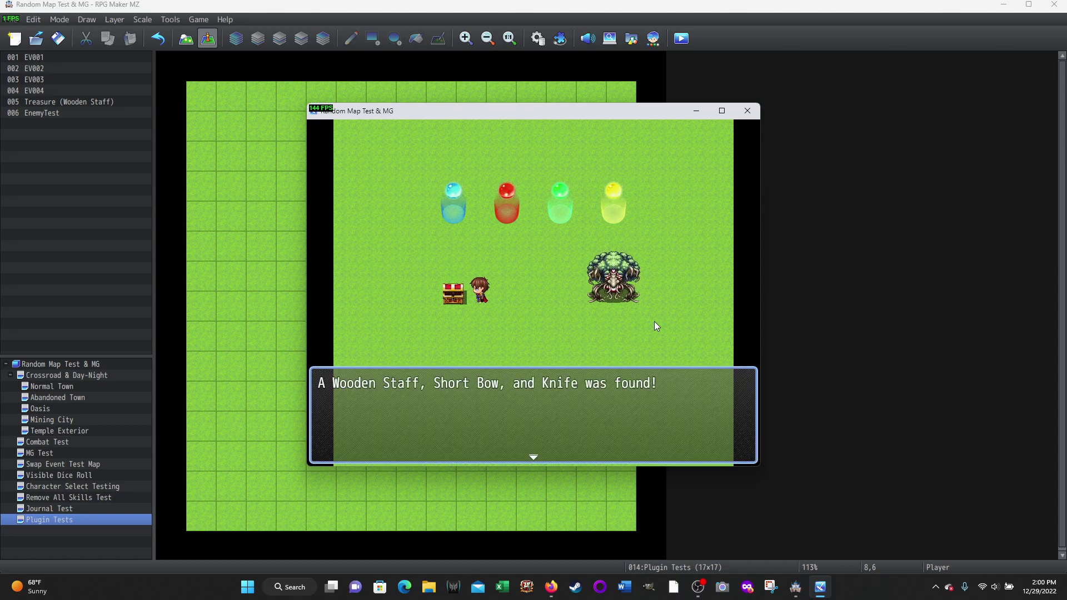
pyautogui.press('Return')
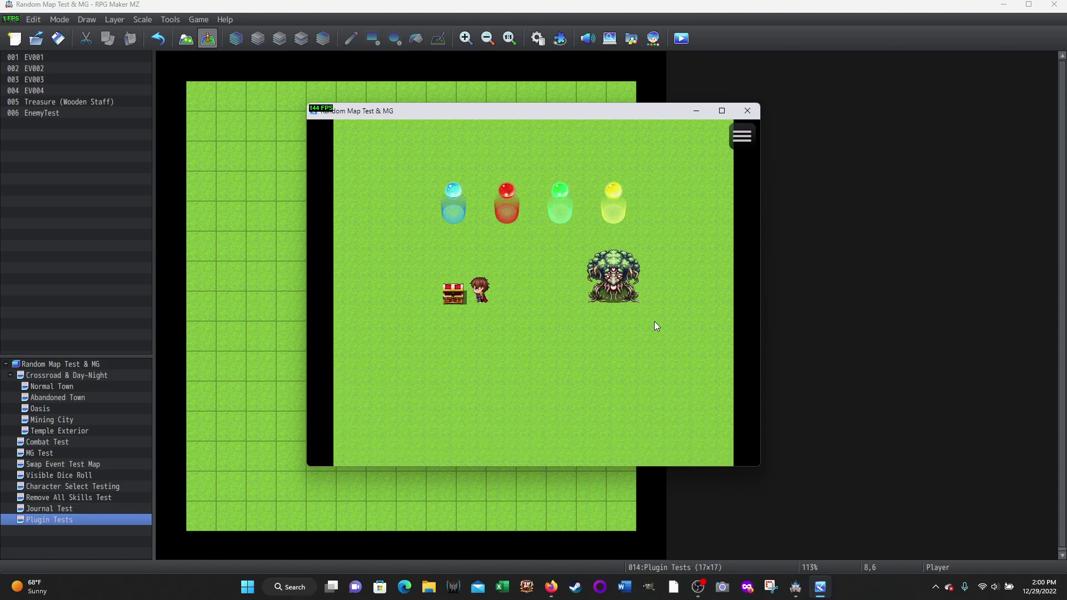
# Check which weapons Reid can equip in the game's equipment screen, and return to the map without changing them.
pyautogui.press('Right')
pyautogui.press('Escape')
pyautogui.press('Down')
pyautogui.press('Down')
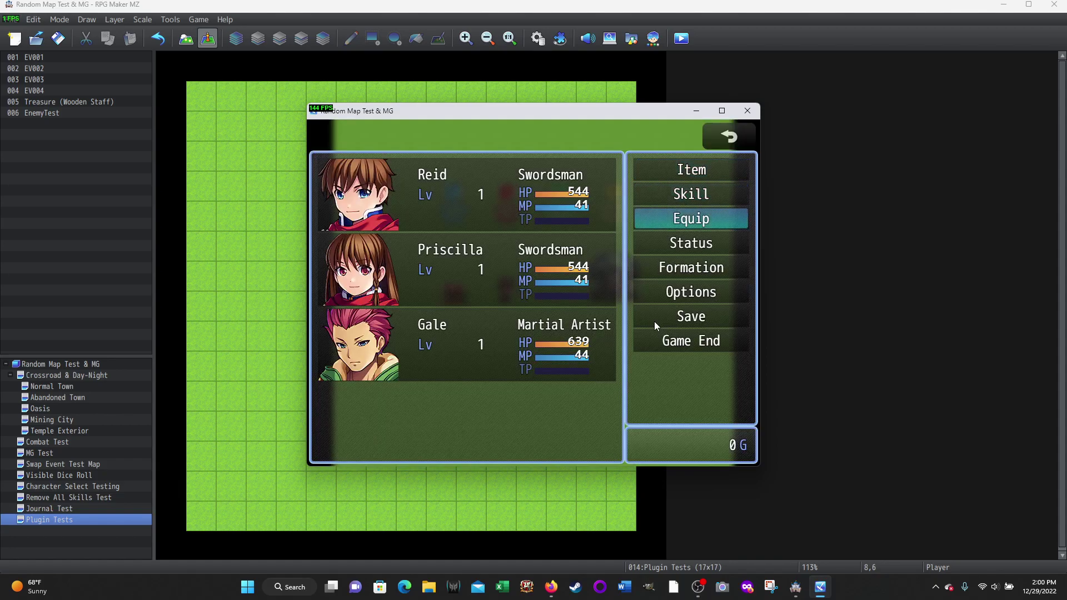
pyautogui.press('Return')
pyautogui.press('Return')
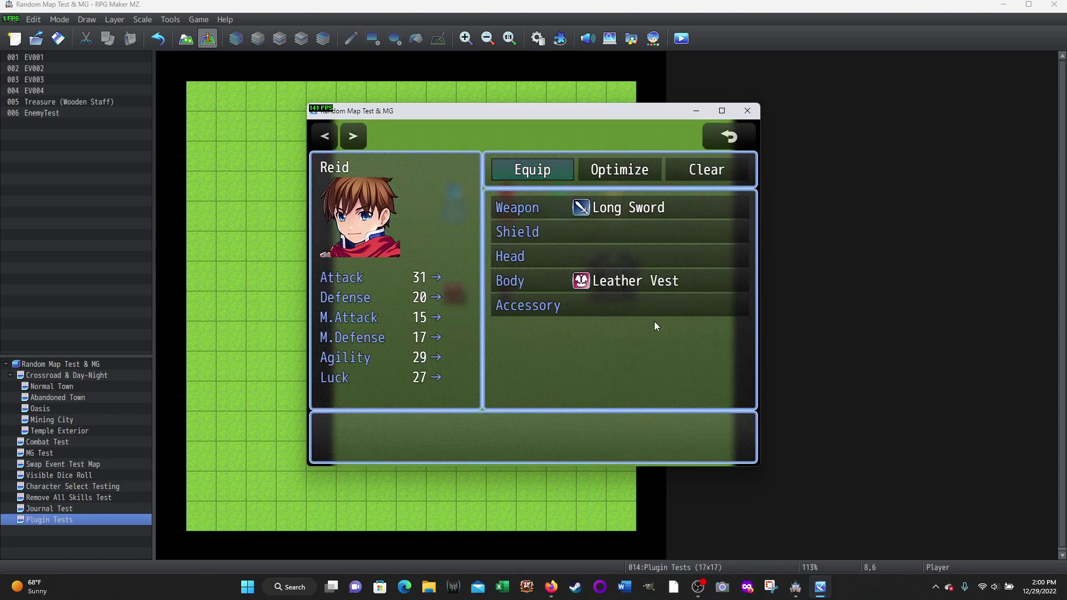
pyautogui.press('Return')
pyautogui.press('Return')
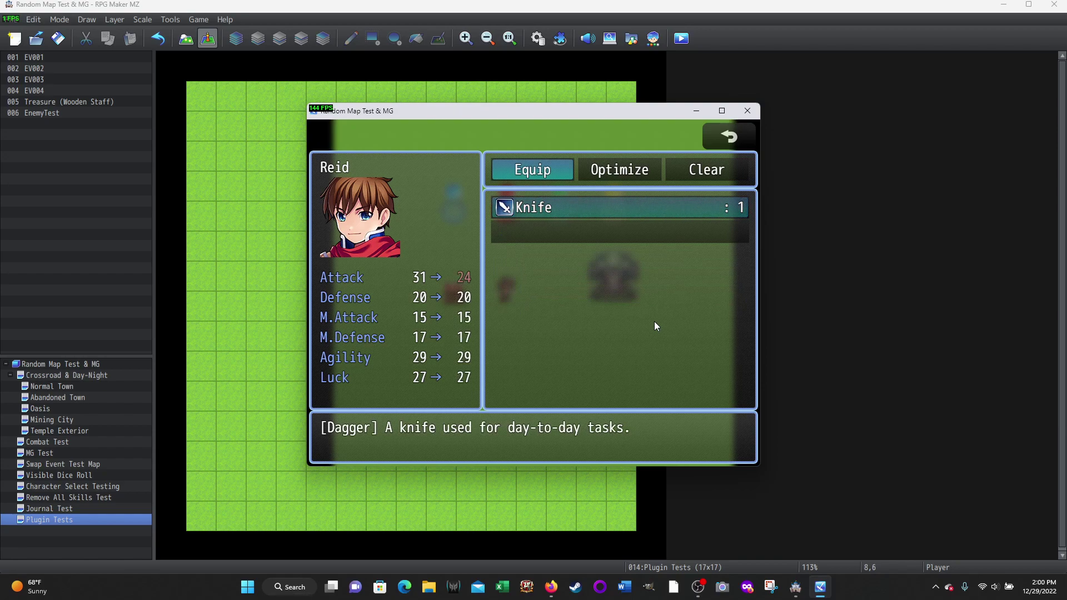
pyautogui.press('Escape')
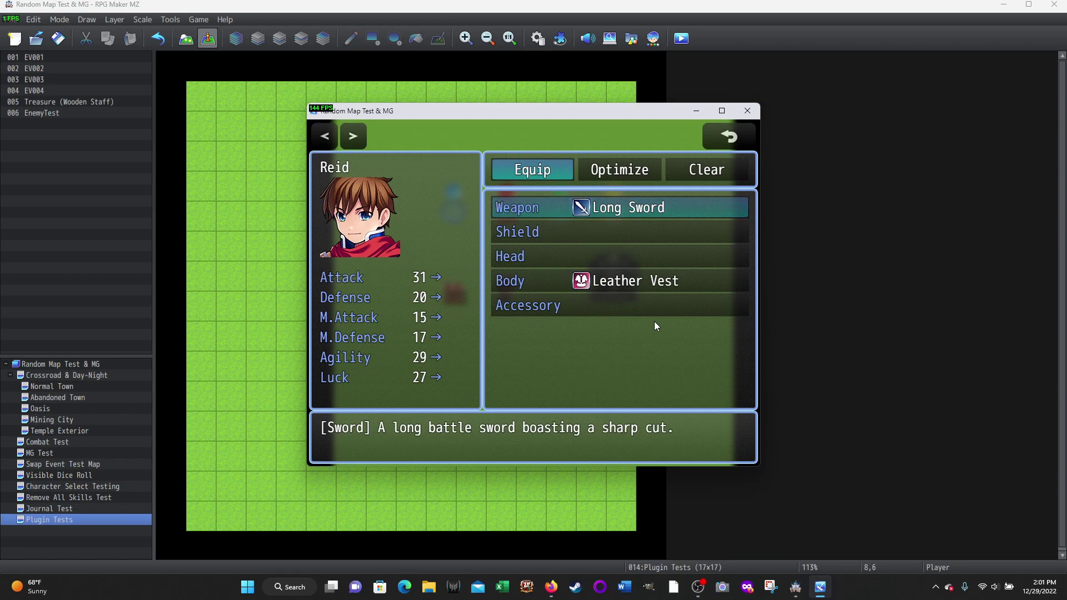
pyautogui.press('Escape')
pyautogui.press('Escape')
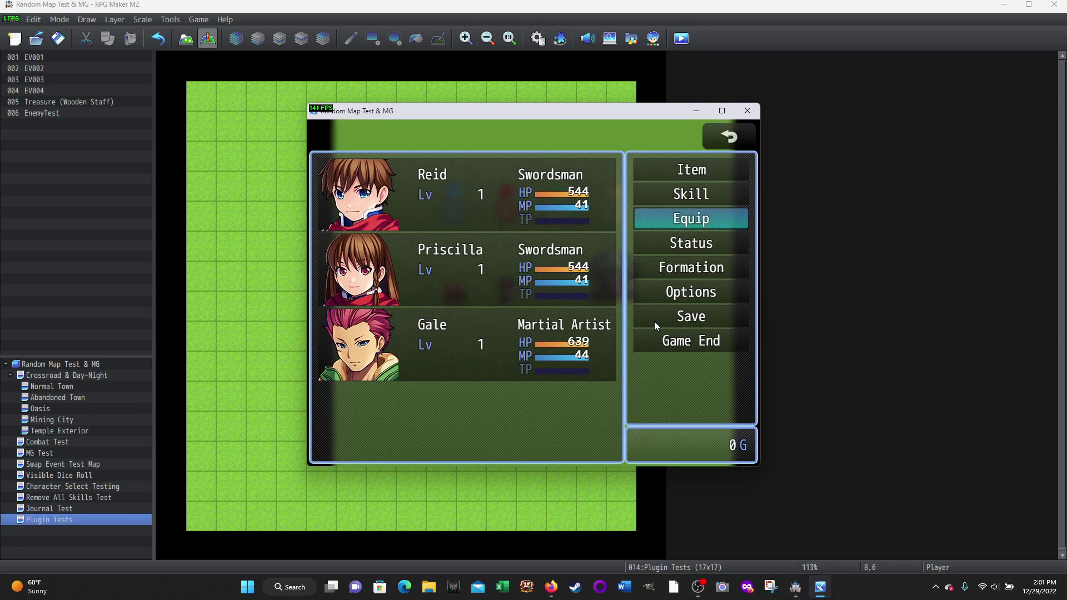
pyautogui.press('Escape')
# Walk to the Treant, start the battle, and bring up Reid's battle commands.
pyautogui.press('Right')
pyautogui.press('Right')
pyautogui.press('Right')
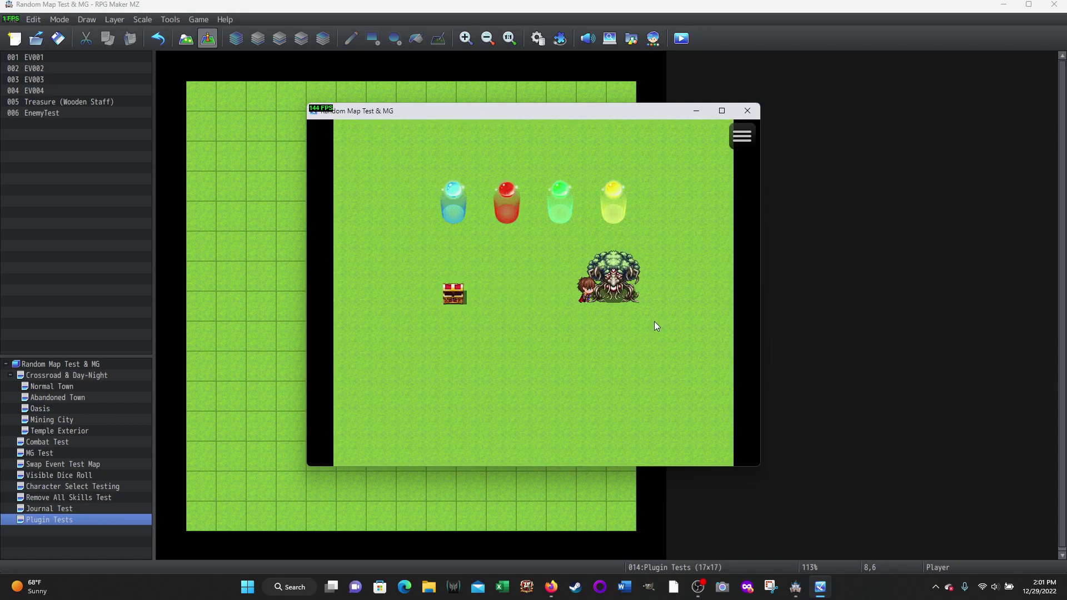
pyautogui.press('Return')
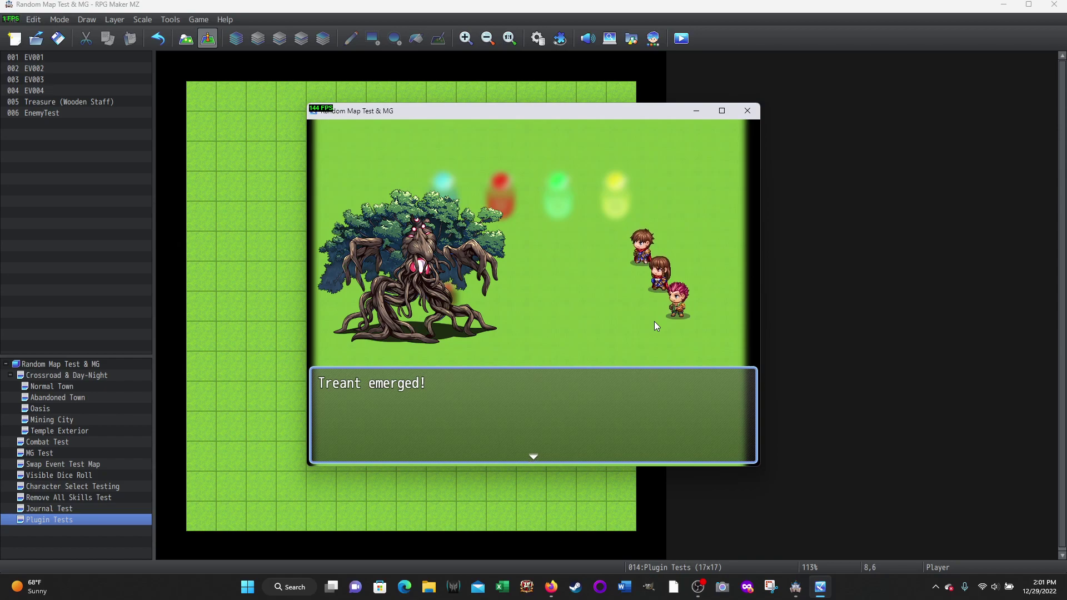
pyautogui.press('Return')
pyautogui.press('Return')
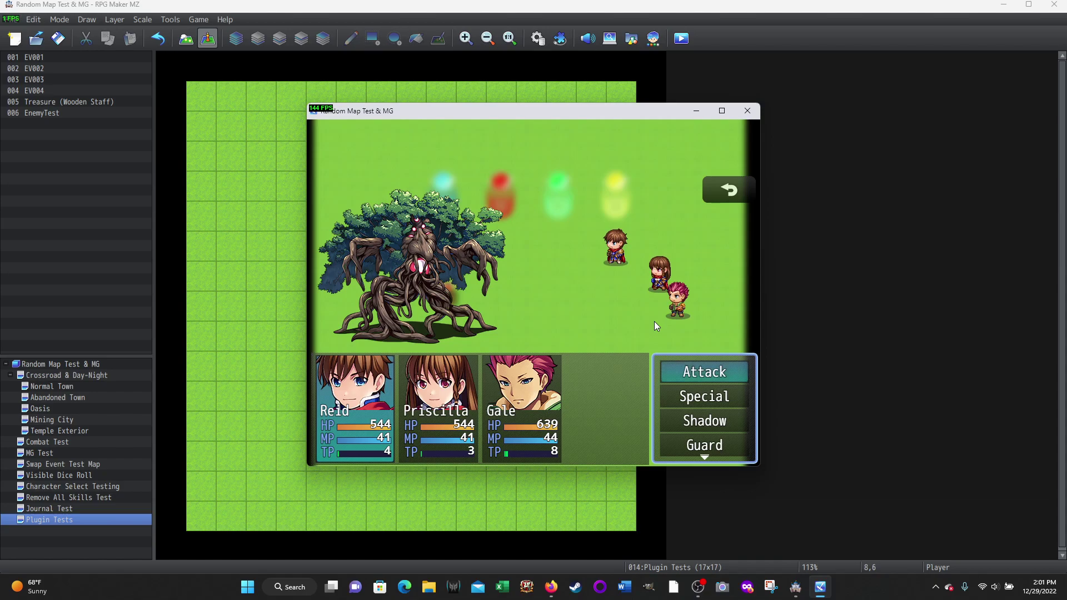
# Go through Reid's battle commands to check whether an equipment change command is offered.
pyautogui.press('Down')
pyautogui.press('Down')
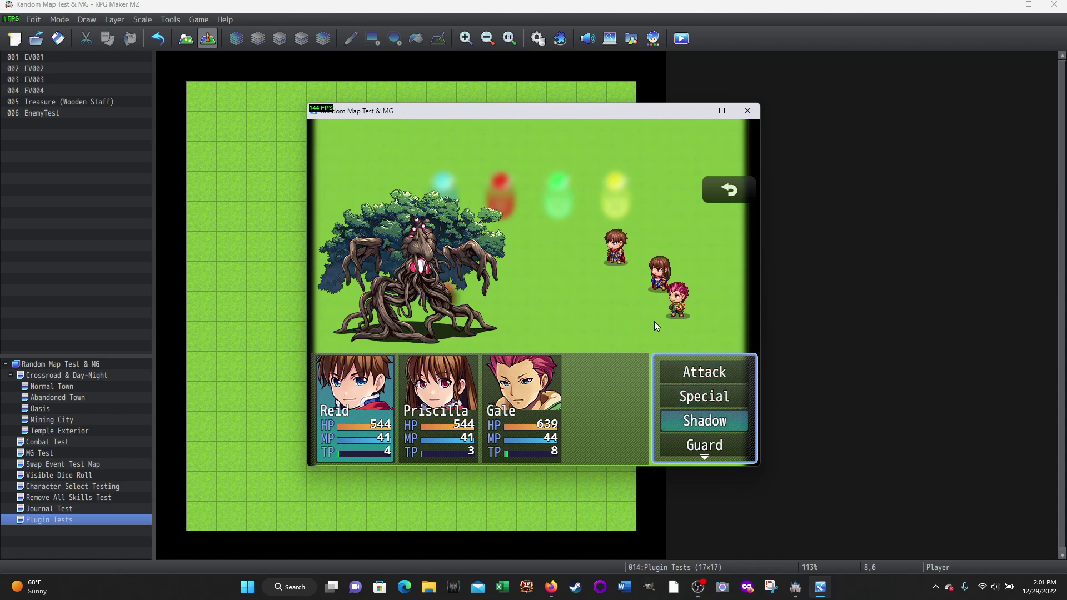
pyautogui.press('Down')
pyautogui.press('Down')
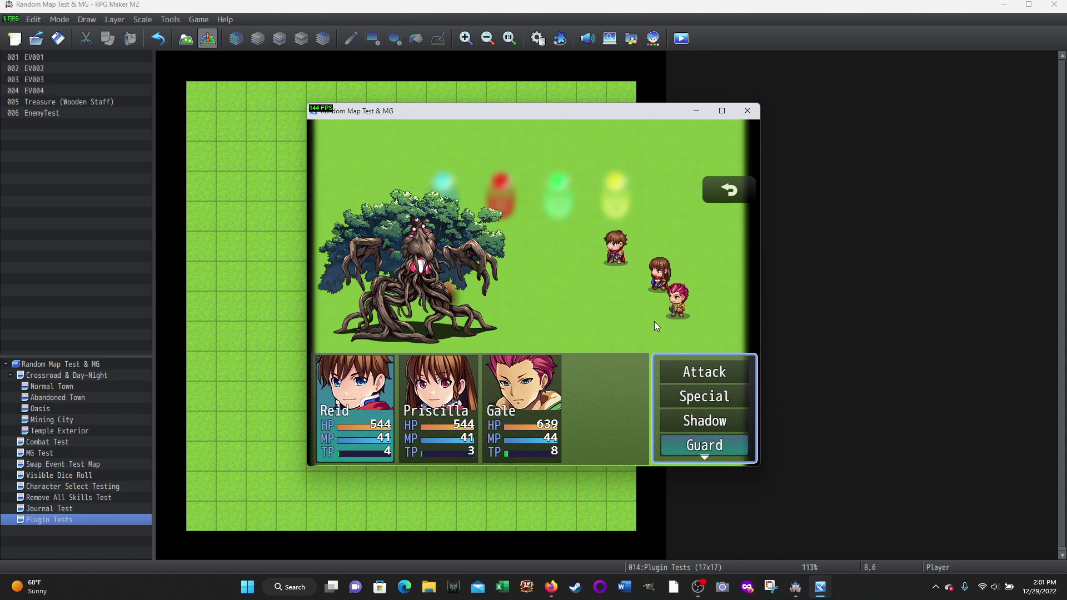
pyautogui.press('Down')
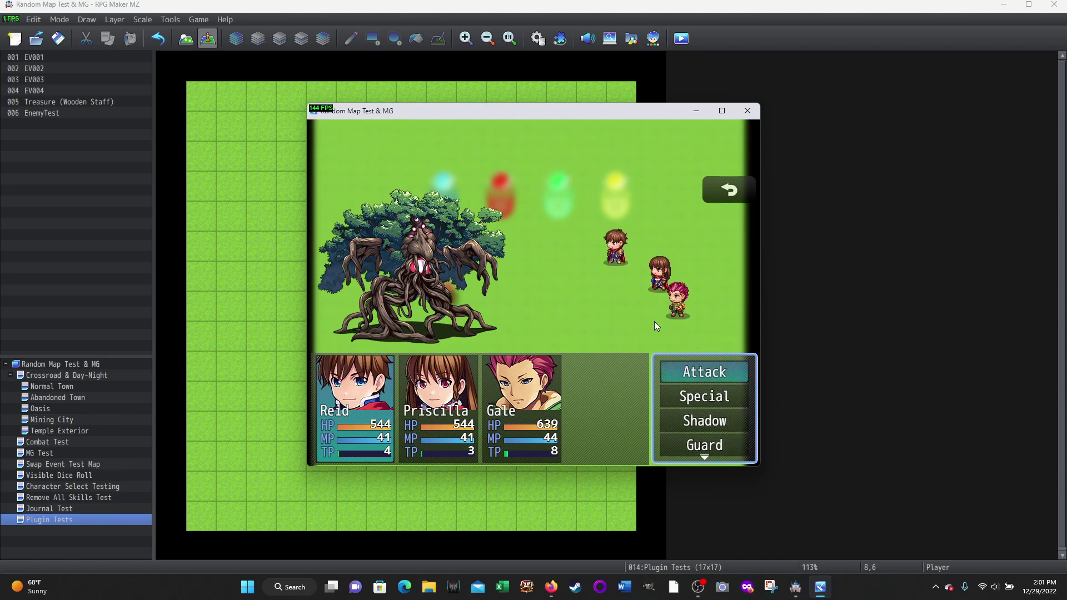
# Cycle through Reid's complete battle command list again, back out to the party commands, and end the playtest.
pyautogui.press('Down')
pyautogui.press('Down')
pyautogui.press('Down')
pyautogui.press('Down')
pyautogui.press('Down')
pyautogui.press('Down')
pyautogui.press('Down')
pyautogui.press('Down')
pyautogui.press('Down')
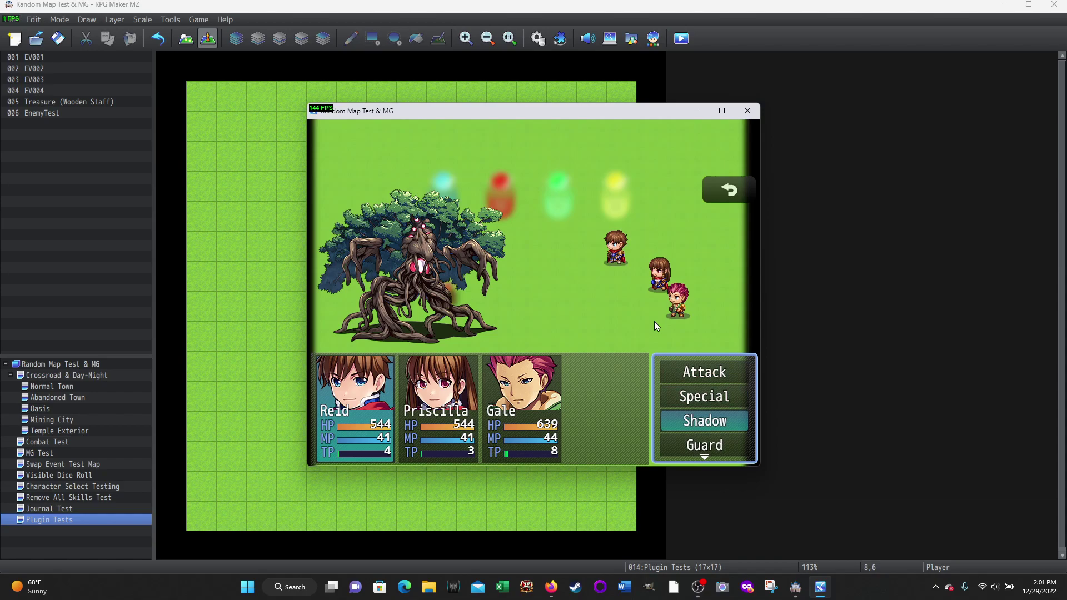
pyautogui.press('Down')
pyautogui.press('Down')
pyautogui.press('Down')
pyautogui.press('Down')
pyautogui.press('Down')
pyautogui.press('Down')
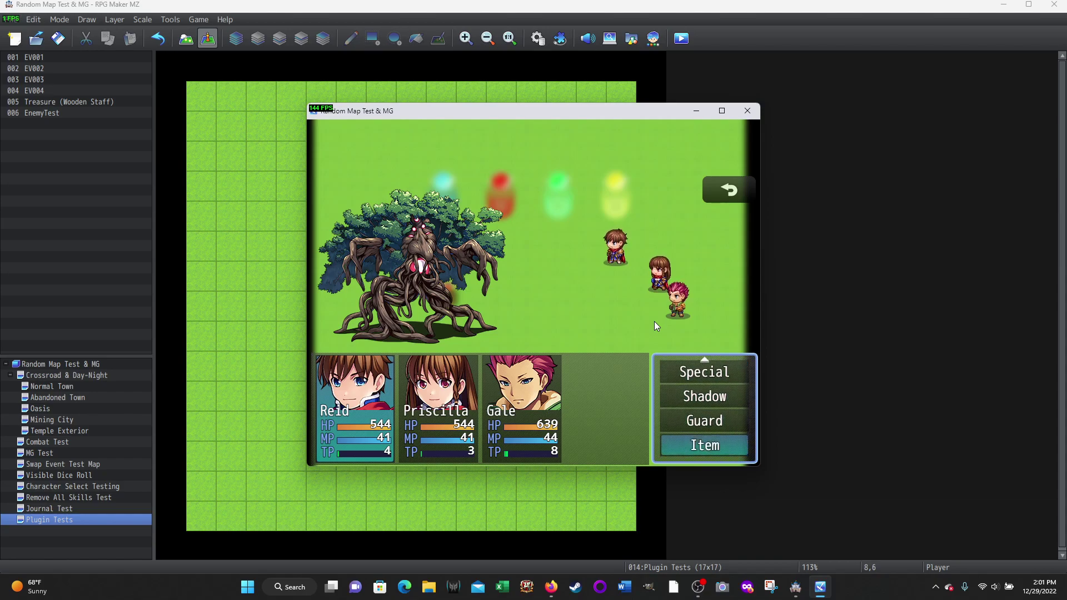
pyautogui.press('Escape')
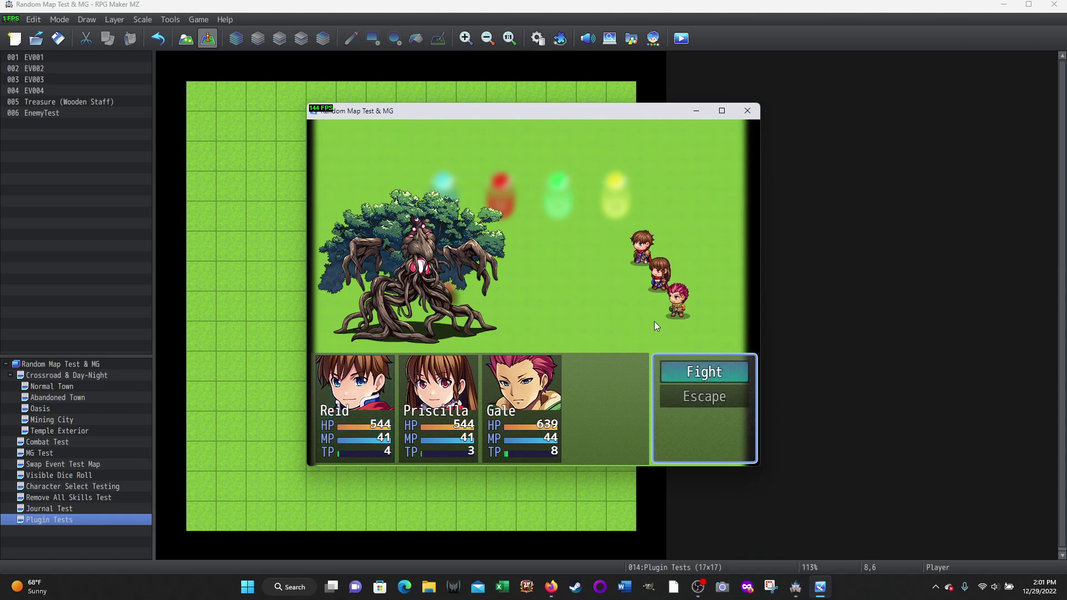
pyautogui.click(747, 111)
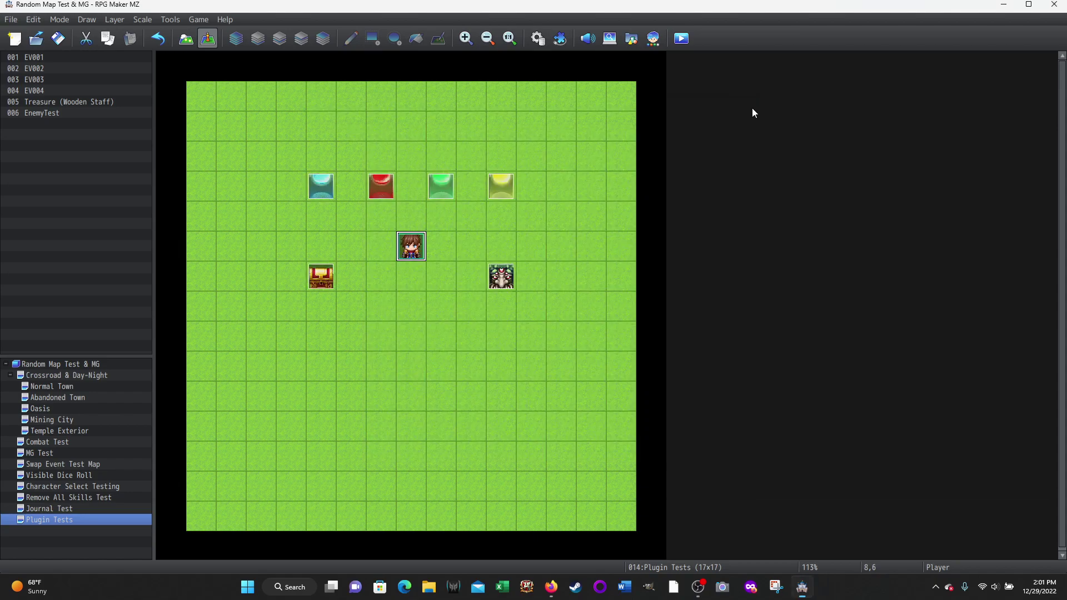
# Turn on the ChangeEquipOnBattleMZ and AltMenuScreen plugins in the plugin list and apply the changes.
pyautogui.click(558, 38)
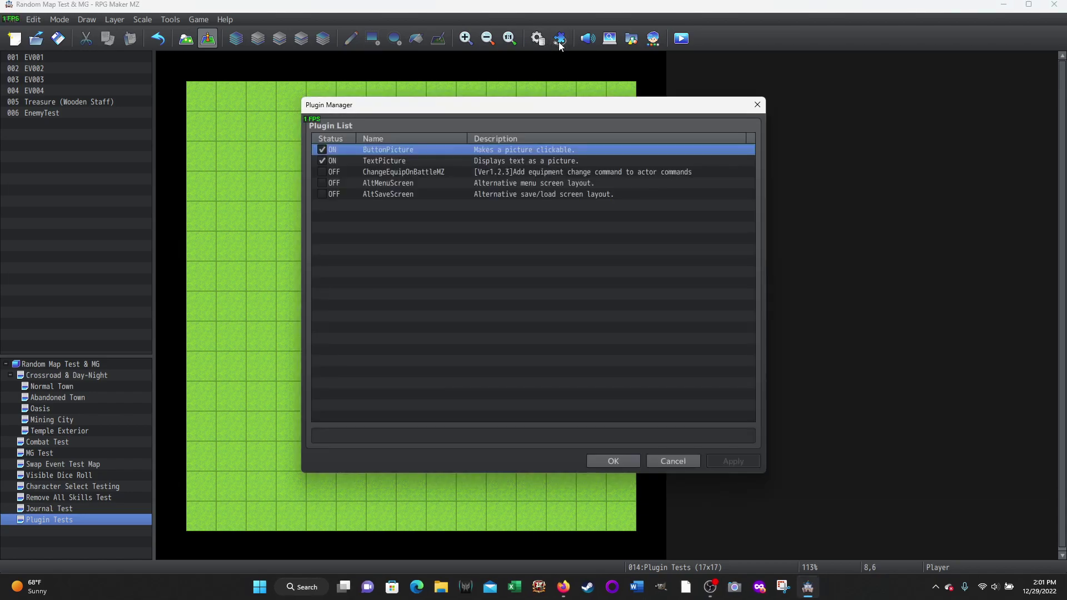
pyautogui.click(322, 172)
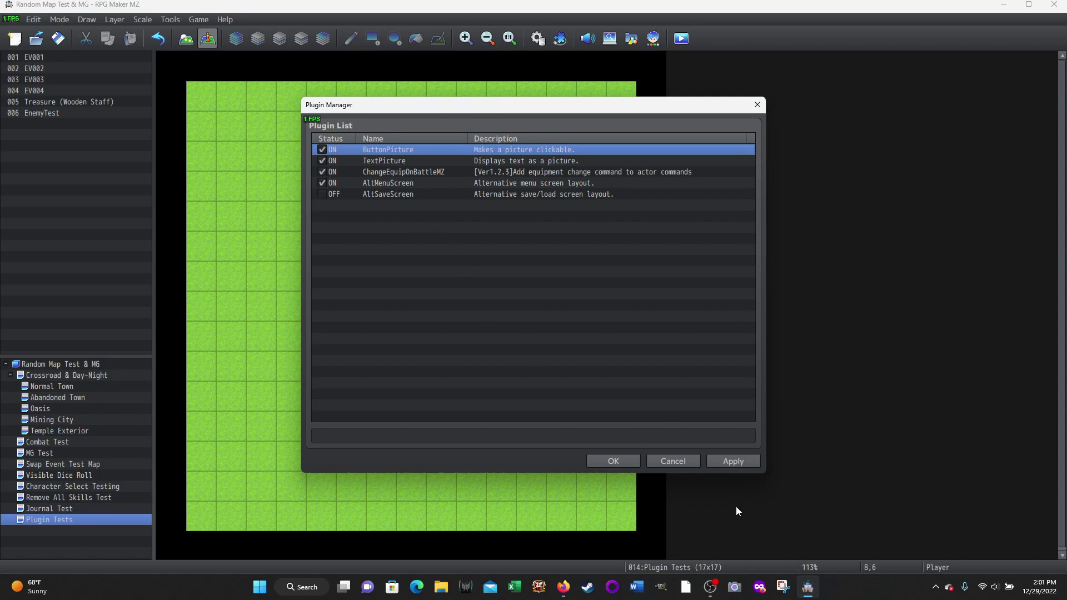
pyautogui.click(737, 465)
pyautogui.click(627, 462)
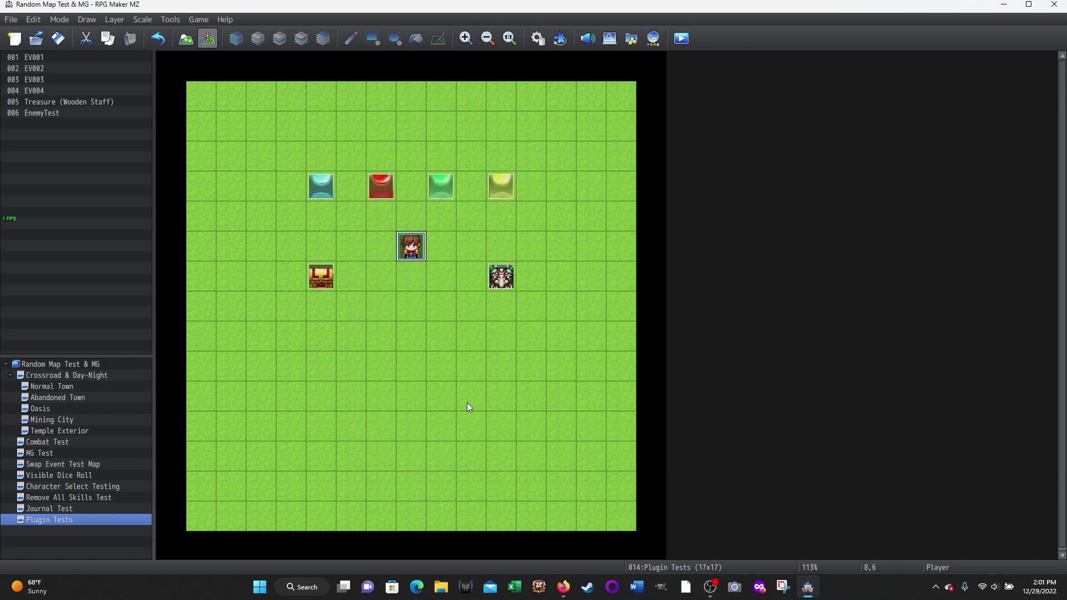
# Save the changes to the game, launch a playtest, and enter the test map from the title screen.
pyautogui.click(682, 38)
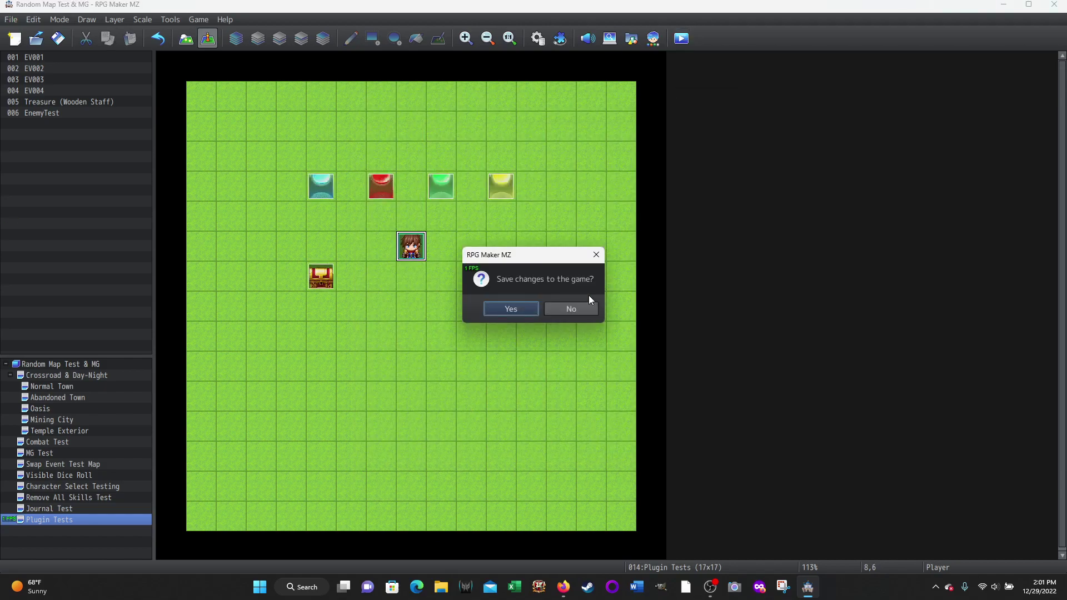
pyautogui.click(518, 304)
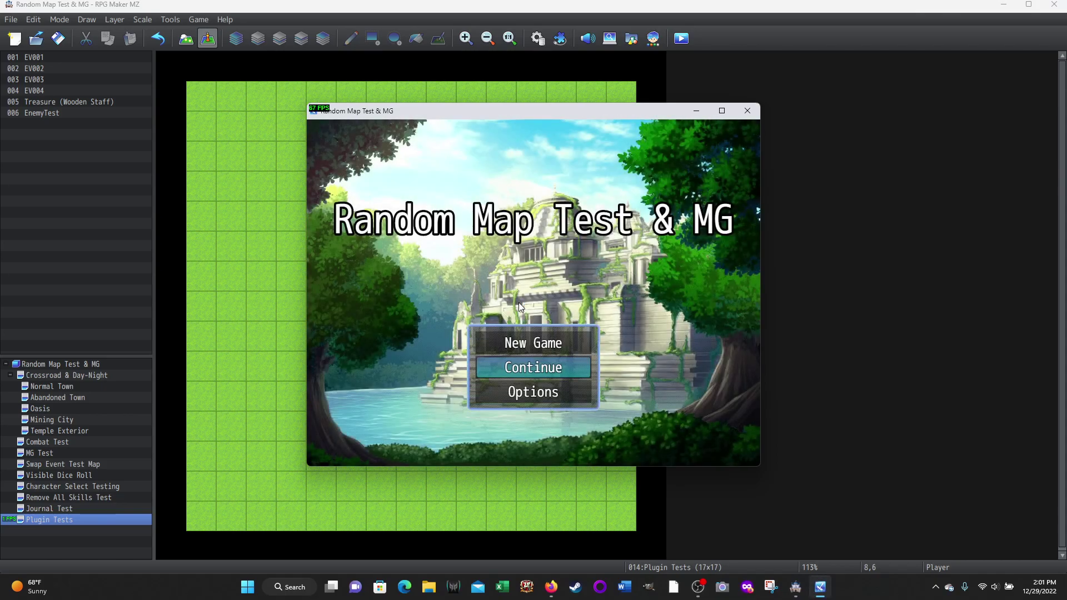
pyautogui.press('Return')
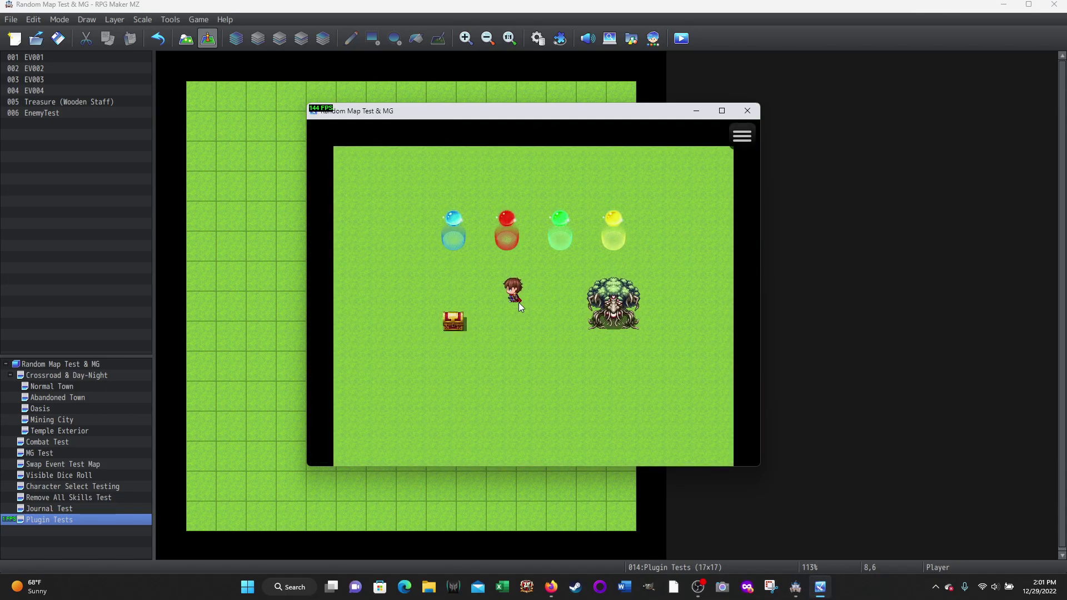
# Walk to the treasure chest, open it, and dismiss the message about the weapons.
pyautogui.press('Left')
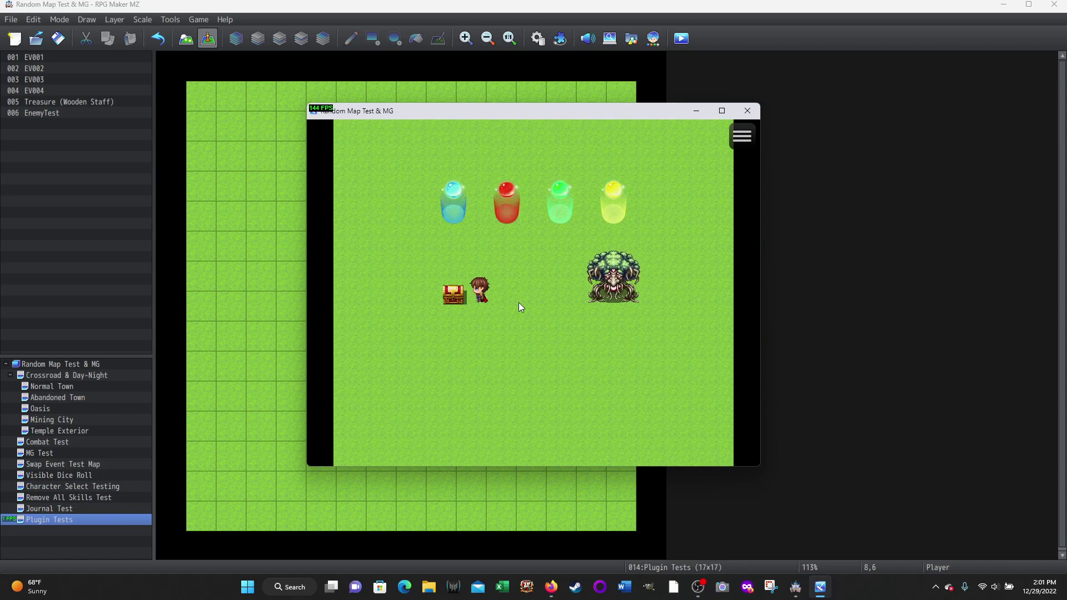
pyautogui.press('Return')
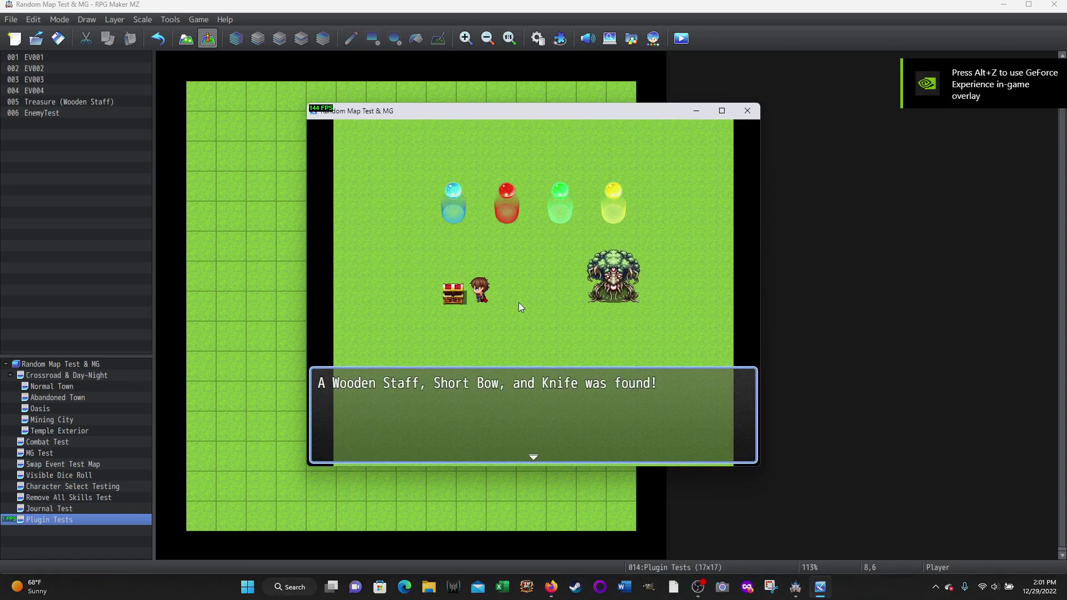
pyautogui.press('Return')
# Step away from the chest, examine the game menu's layout with AltMenuScreen on, and return to the map.
pyautogui.press('Right')
pyautogui.press('Escape')
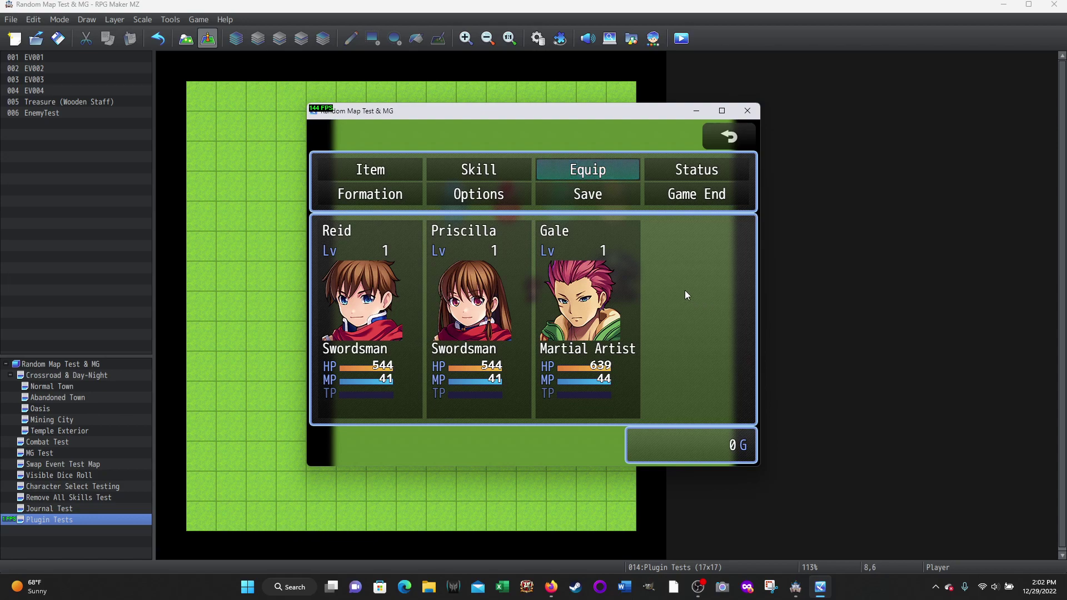
pyautogui.press('Down')
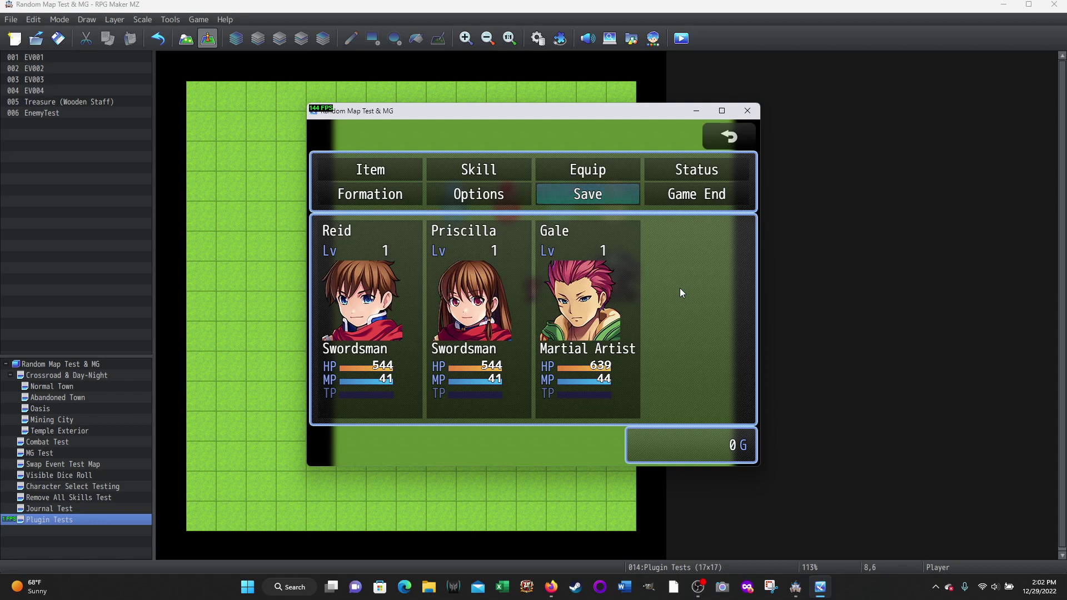
pyautogui.press('Escape')
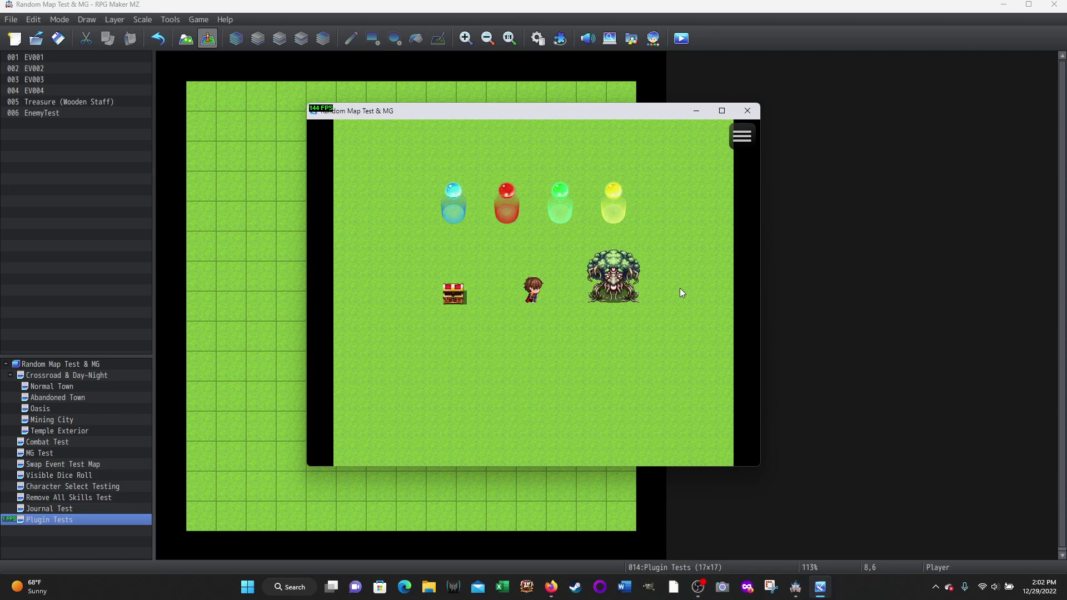
# Walk to the Treant, start the battle, and choose to fight so Reid's battle commands come up.
pyautogui.press('Right')
pyautogui.press('Return')
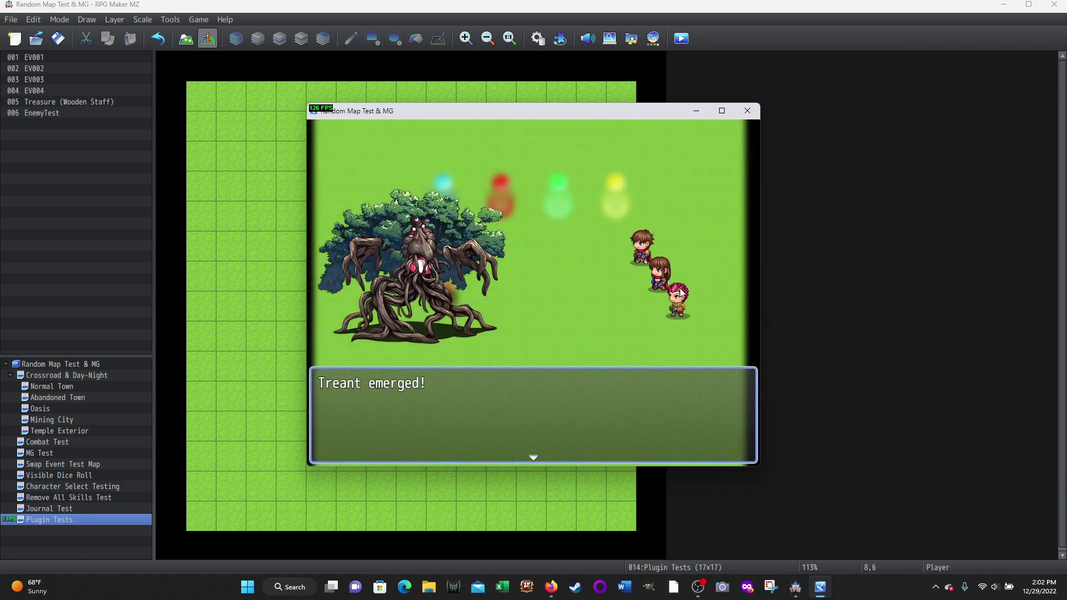
pyautogui.press('Return')
pyautogui.press('Return')
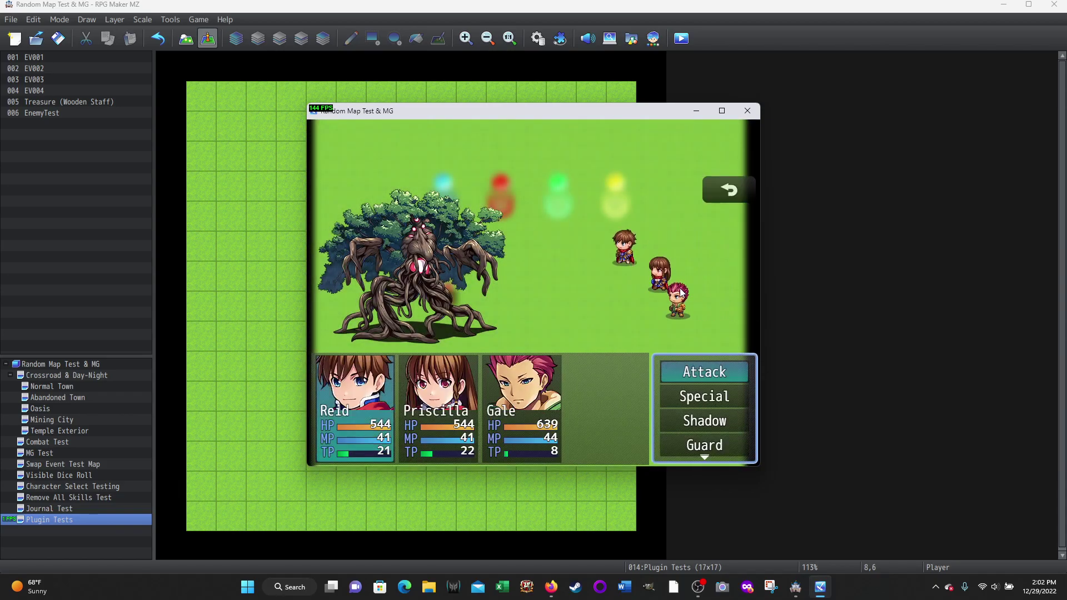
# Choose Equip from Reid's battle commands to open his equipment screen during the fight.
pyautogui.press('Down')
pyautogui.press('Down')
pyautogui.press('Down')
pyautogui.press('Down')
pyautogui.press('Down')
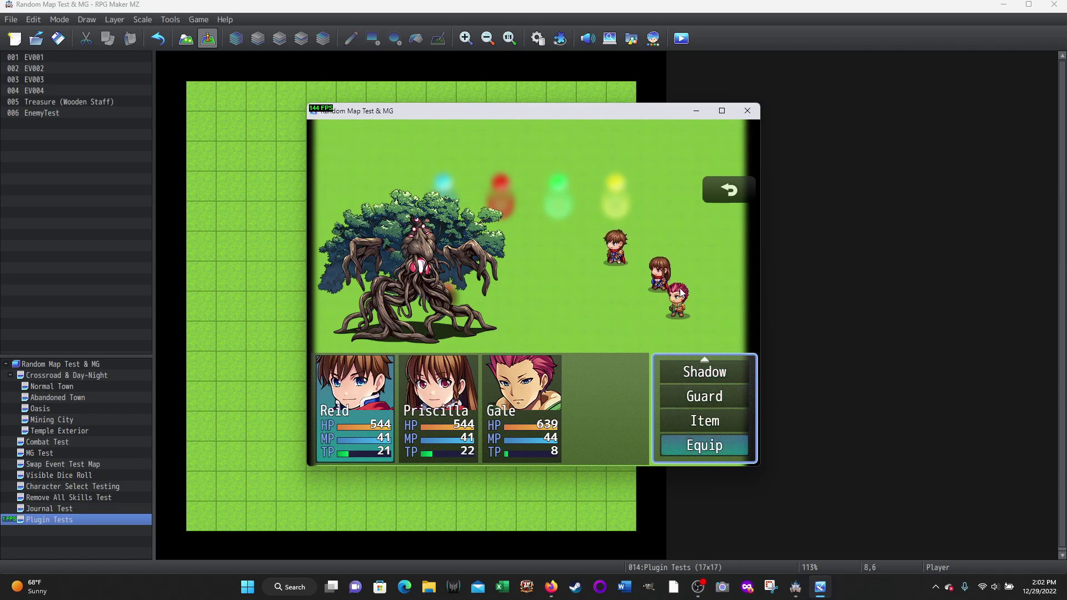
pyautogui.press('Return')
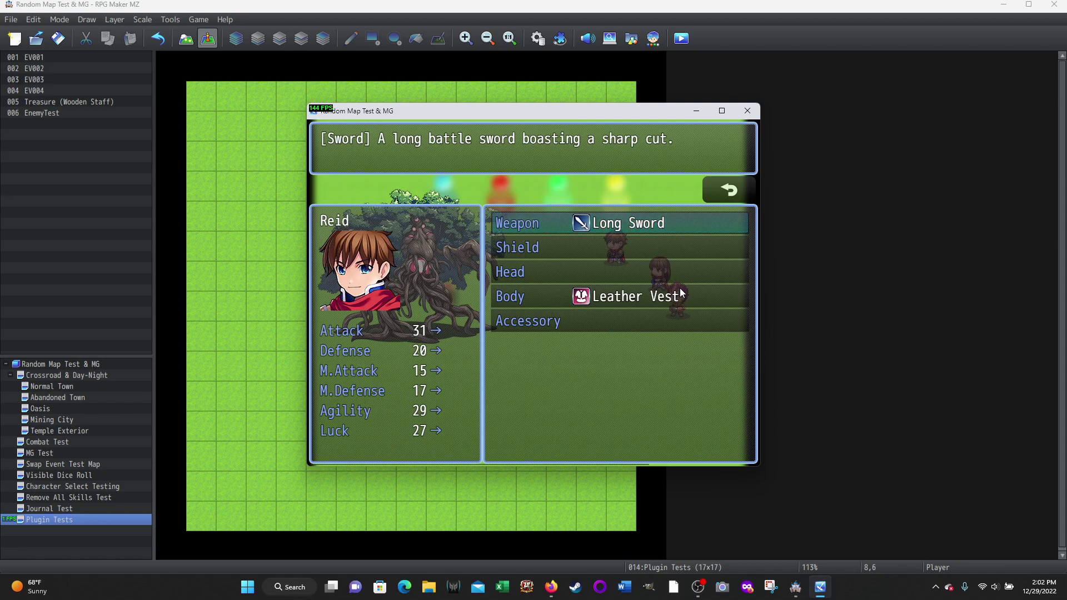
# Swap Reid's weapon between the Long Sword and the Knife, leave the Knife equipped, and return to his battle commands.
pyautogui.press('Return')
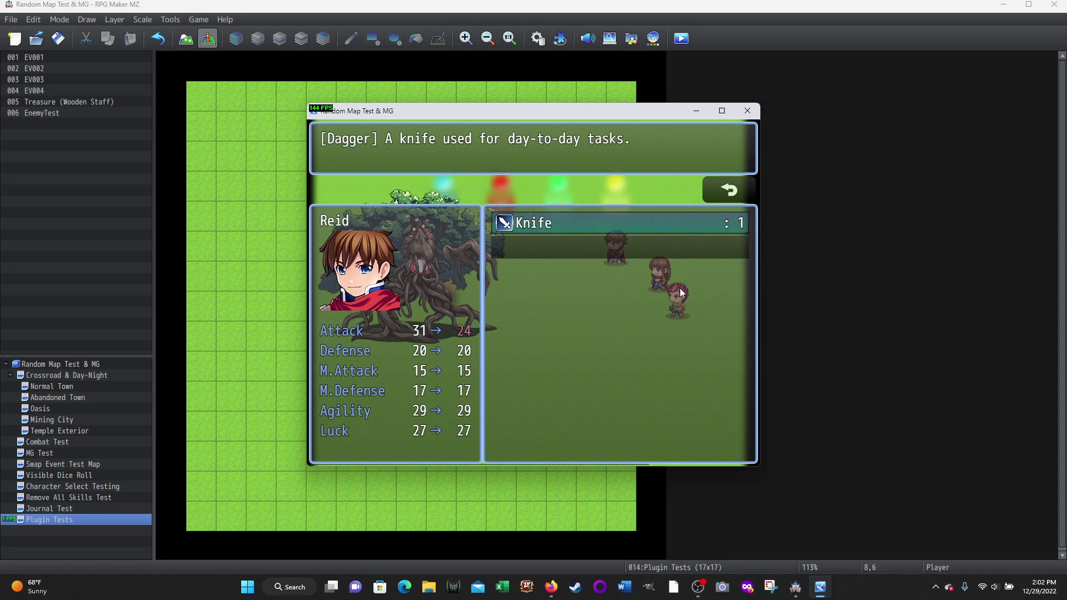
pyautogui.press('Return')
pyautogui.press('Return')
pyautogui.press('Return')
pyautogui.press('Return')
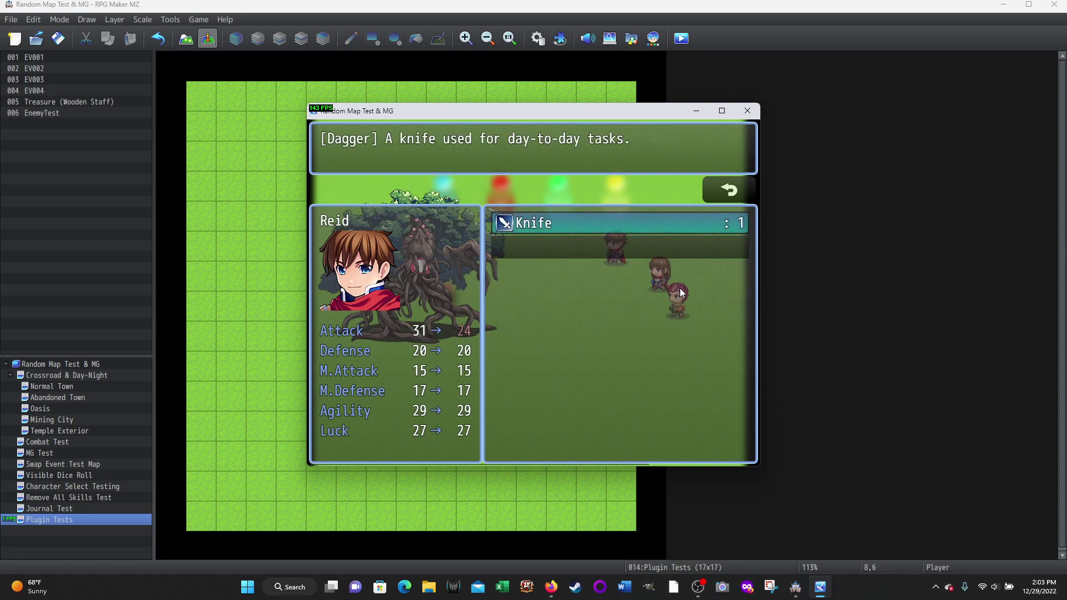
pyautogui.press('Return')
pyautogui.press('Return')
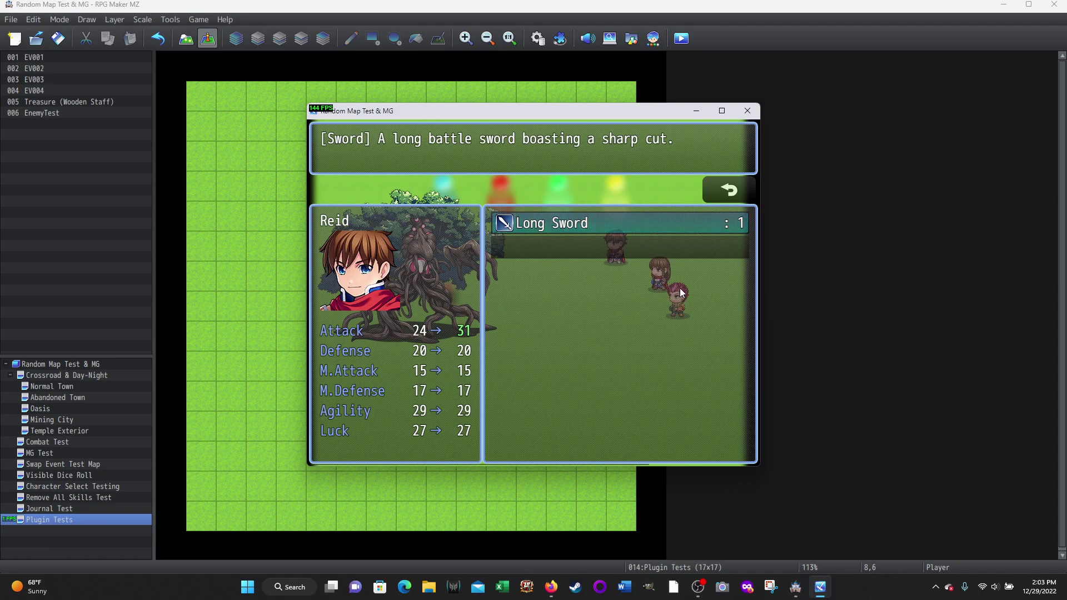
pyautogui.press('Escape')
pyautogui.press('Escape')
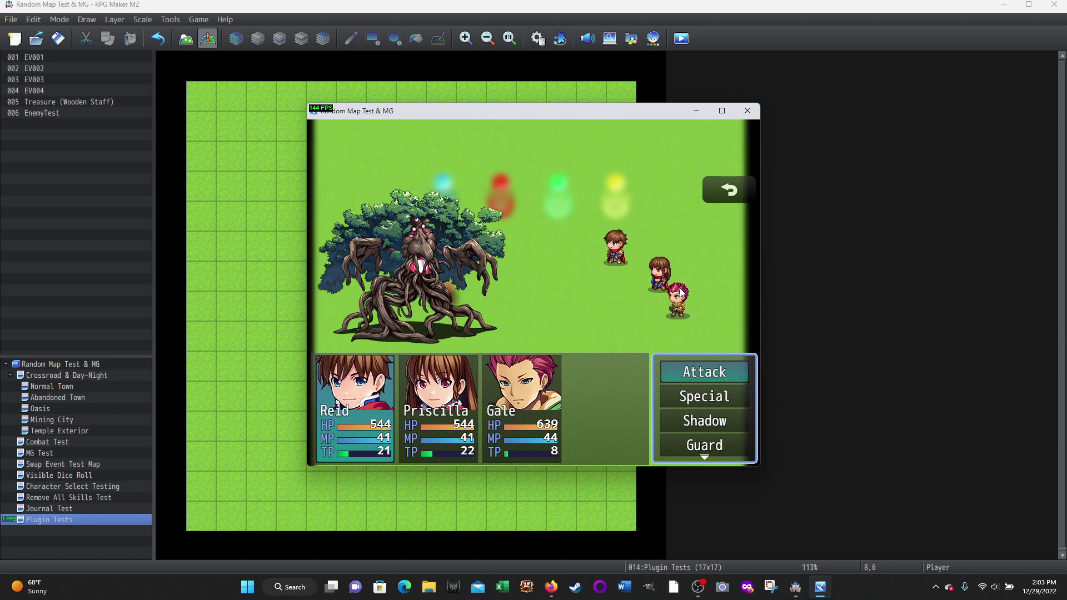
# Go down Reid's battle commands to Equip once more and end the playtest.
pyautogui.press('Down')
pyautogui.press('Down')
pyautogui.press('Down')
pyautogui.press('Down')
pyautogui.press('Down')
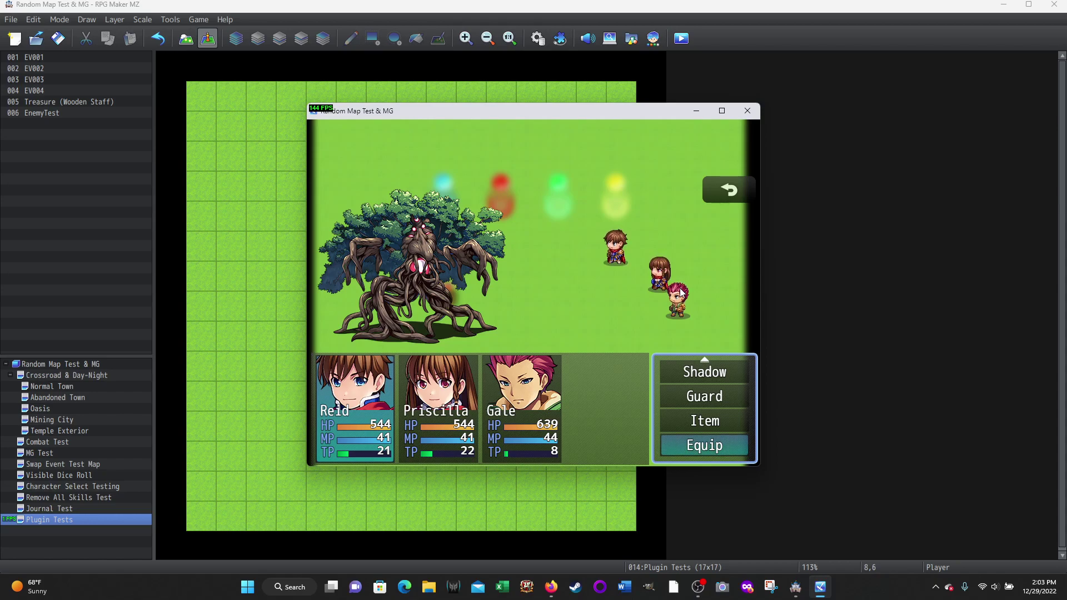
pyautogui.click(747, 111)
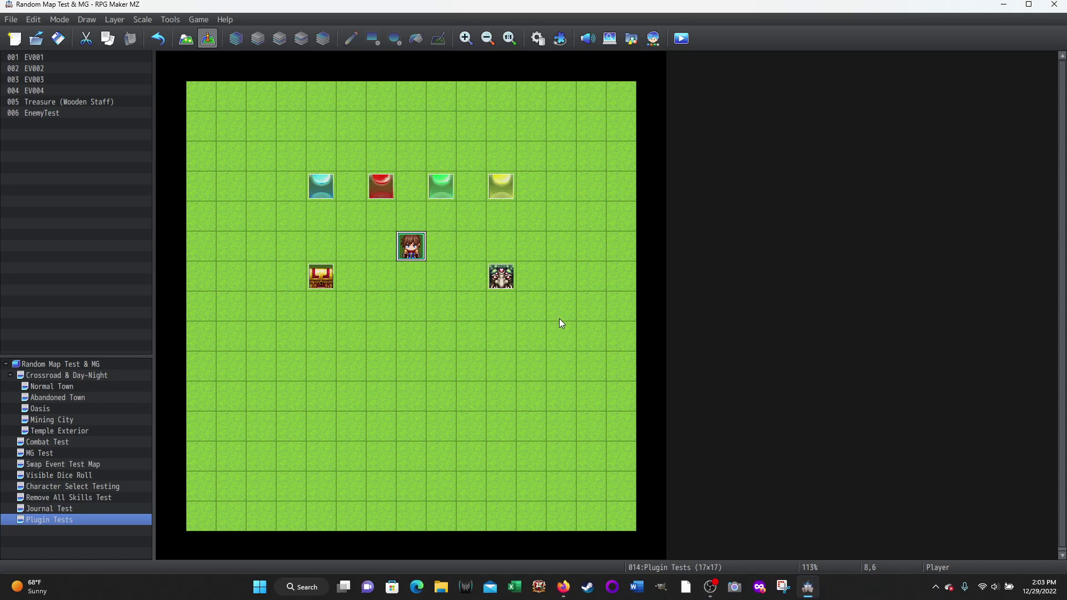
# Check which plugins can be picked for a new entry in the plugin list, and cancel without adding one.
pyautogui.click(559, 38)
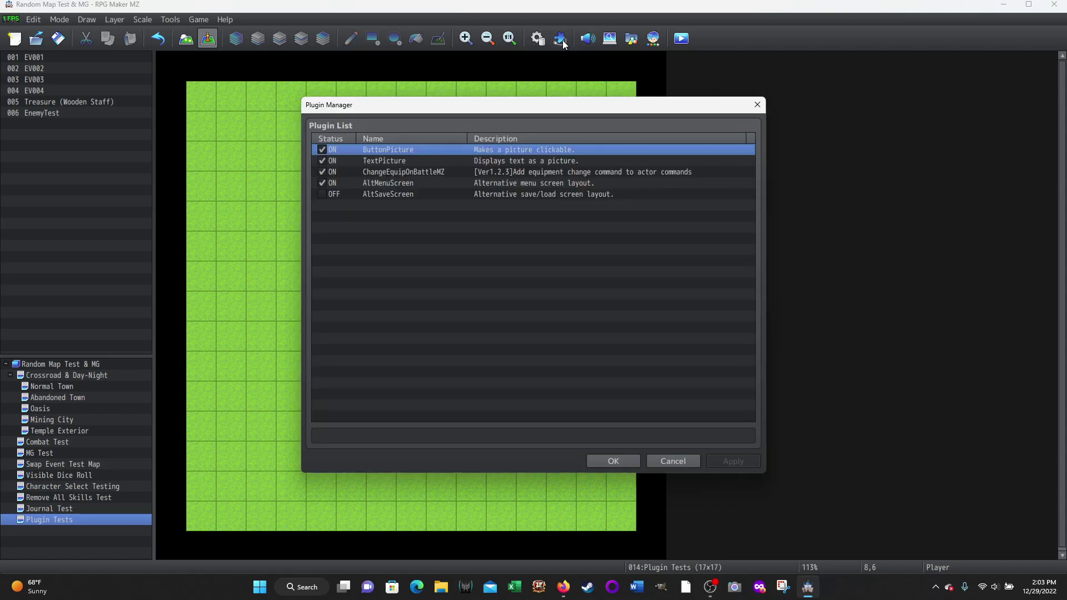
pyautogui.doubleClick(374, 219)
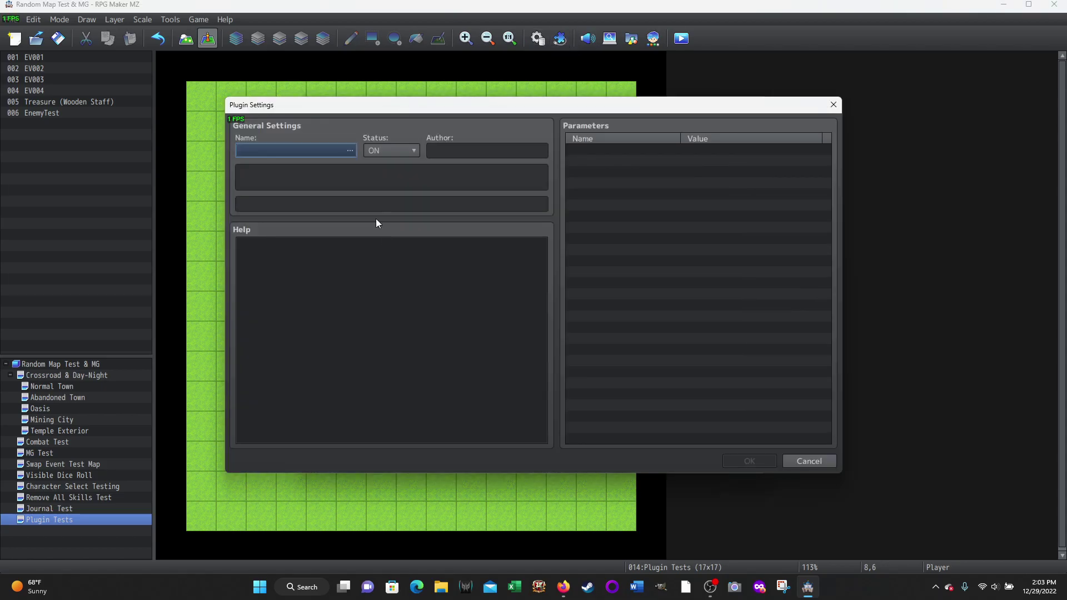
pyautogui.click(345, 155)
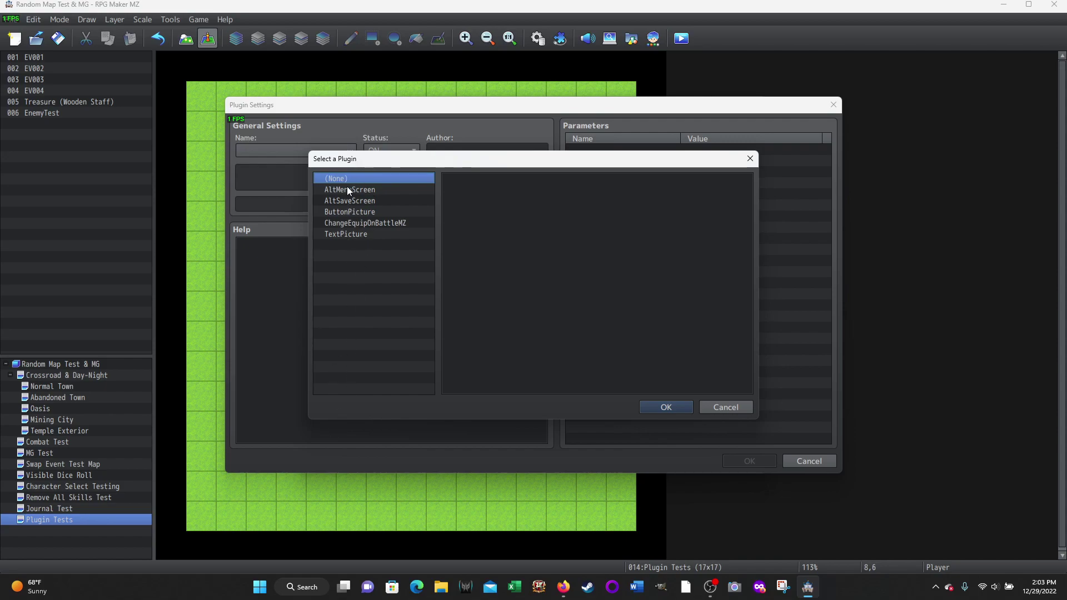
pyautogui.click(725, 407)
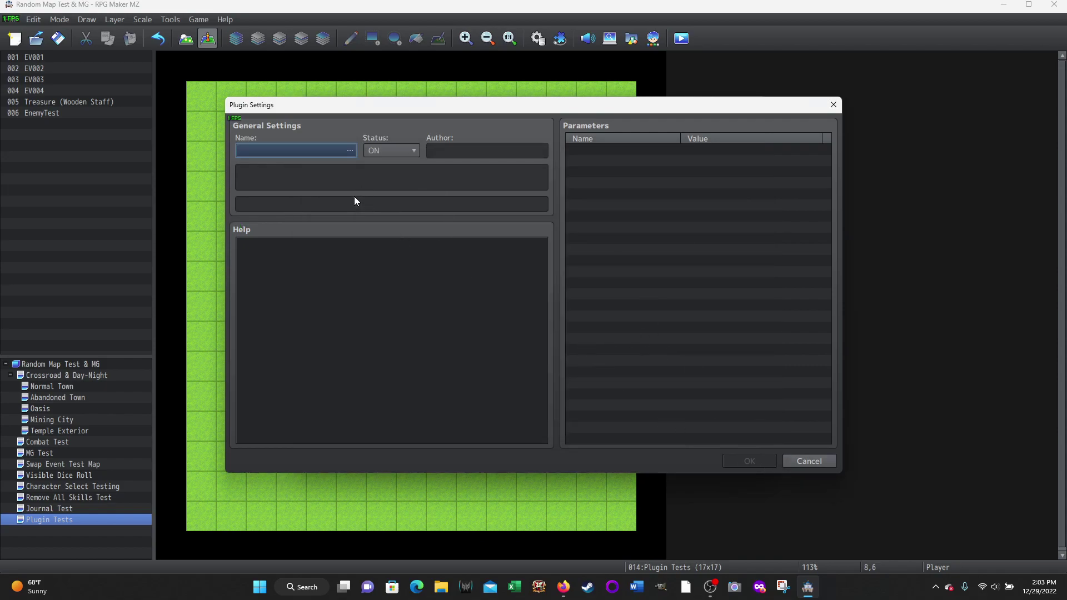
pyautogui.click(796, 462)
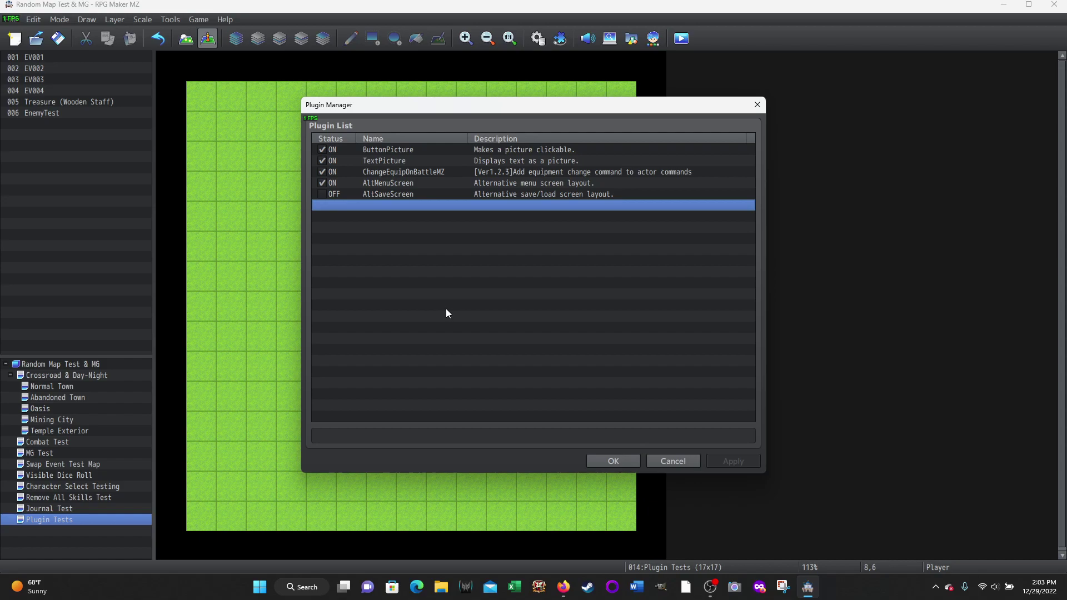
pyautogui.click(672, 462)
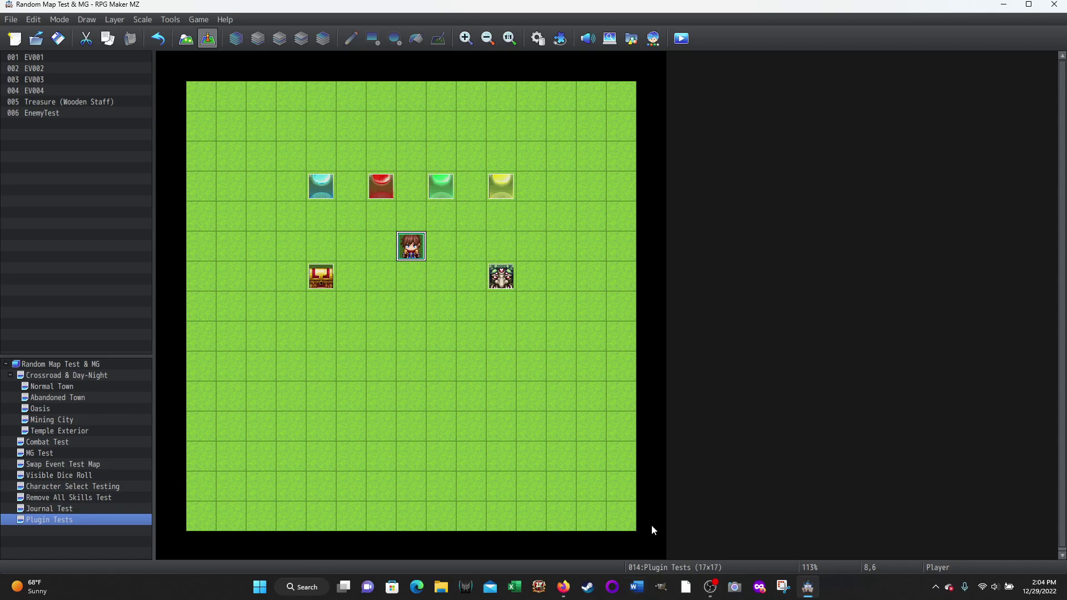
# Switch to Steam and browse the local files of RPG Maker MZ from the game library.
pyautogui.click(588, 588)
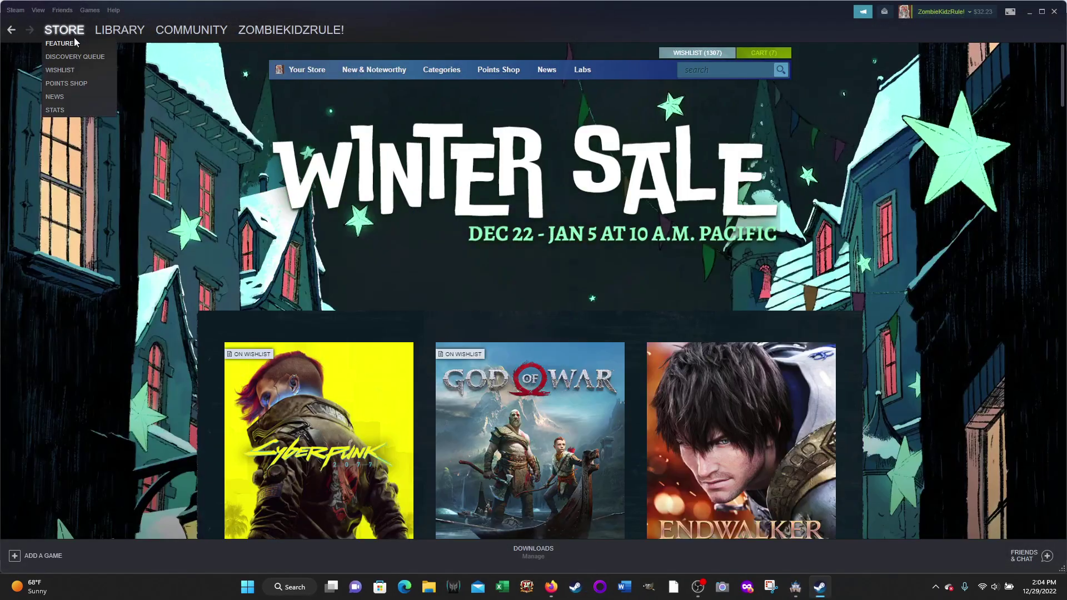
pyautogui.click(110, 45)
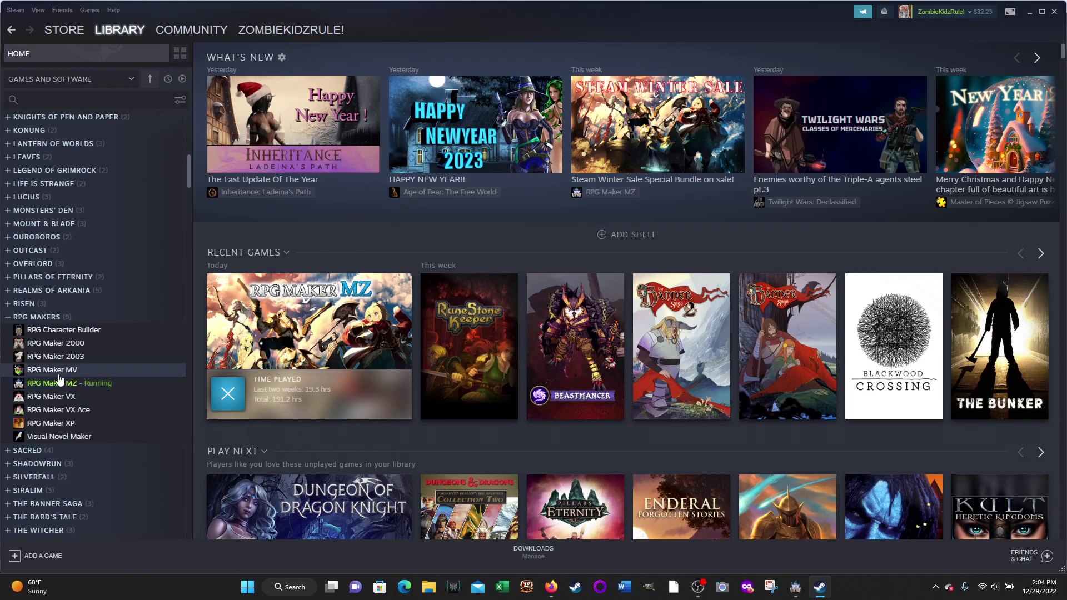
pyautogui.rightClick(67, 388)
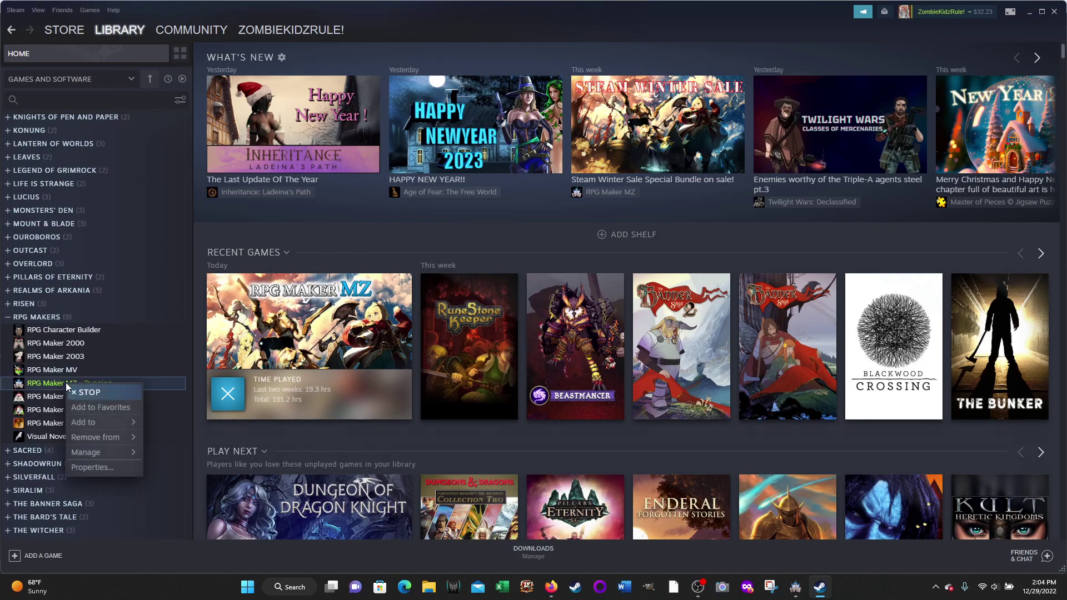
pyautogui.moveTo(93, 456)
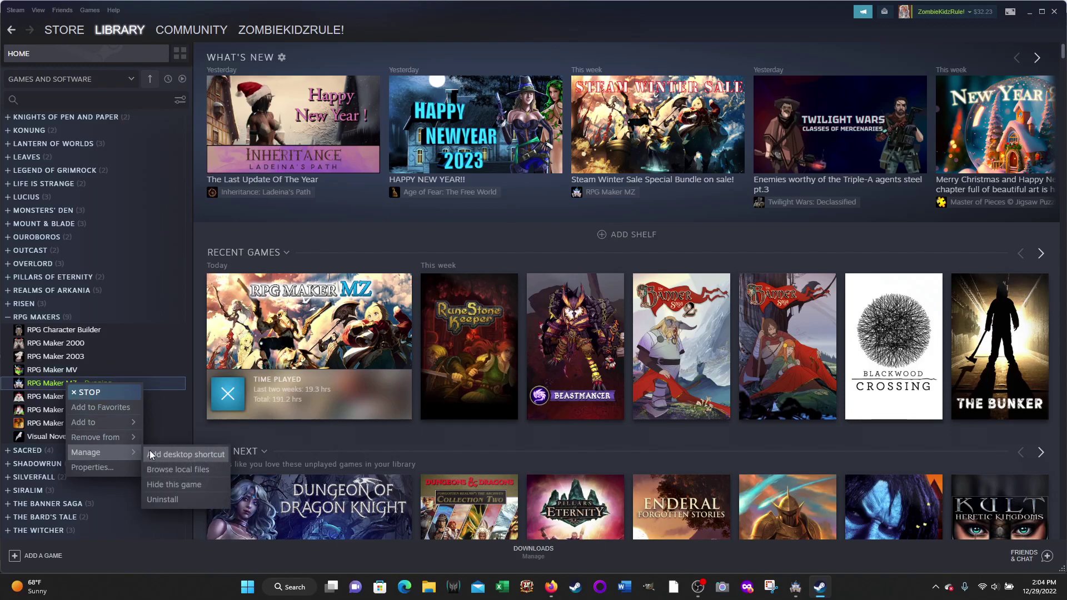
pyautogui.click(167, 471)
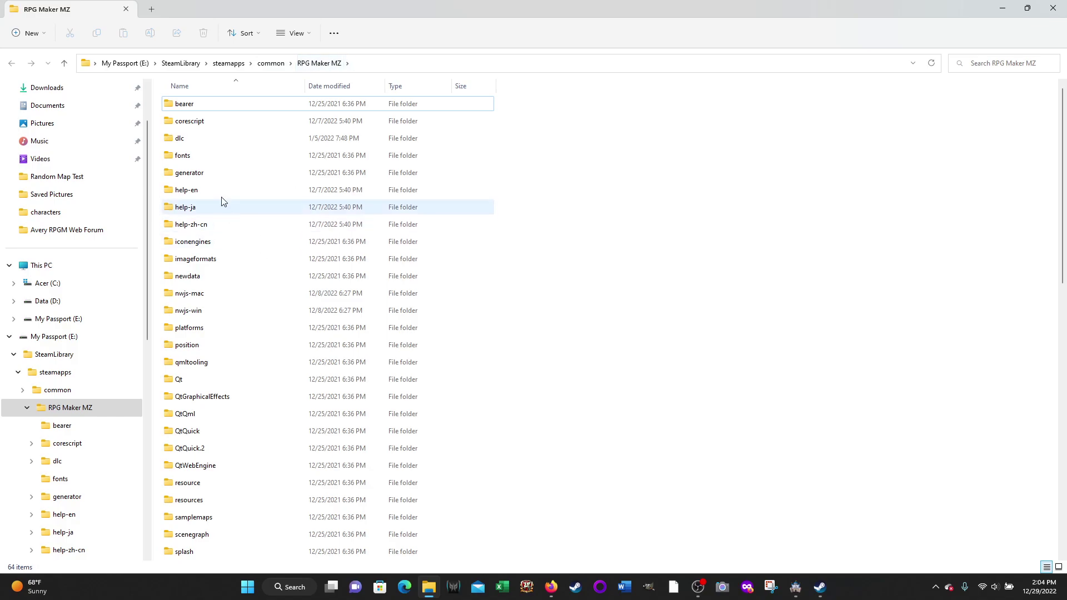
# Open the dlc folder and go through its resource pack folders, ending with BasicResources selected.
pyautogui.doubleClick(185, 141)
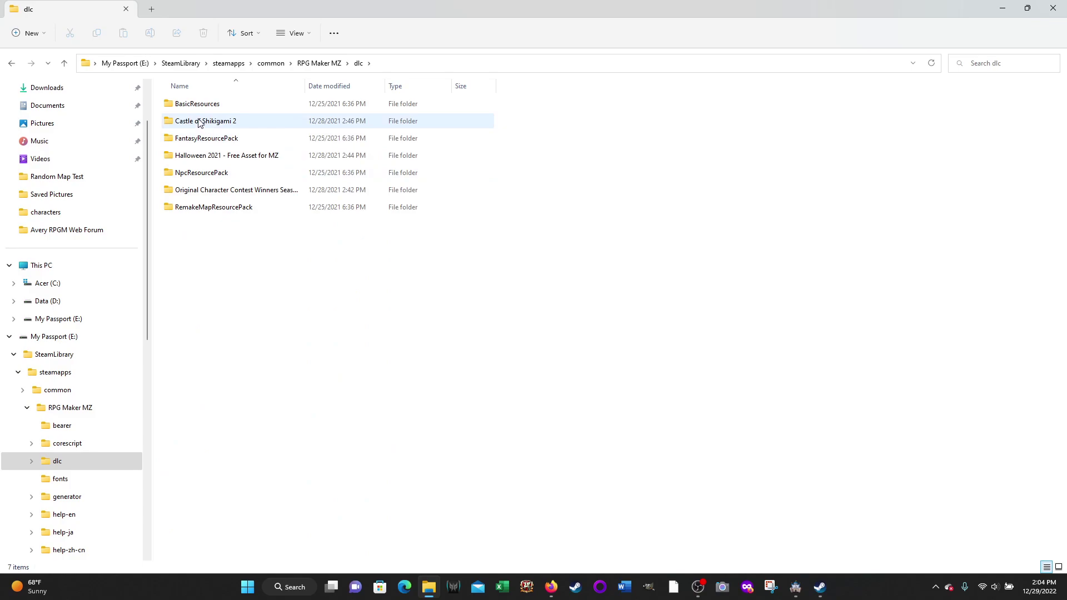
pyautogui.click(199, 122)
pyautogui.press('Down')
pyautogui.press('Down')
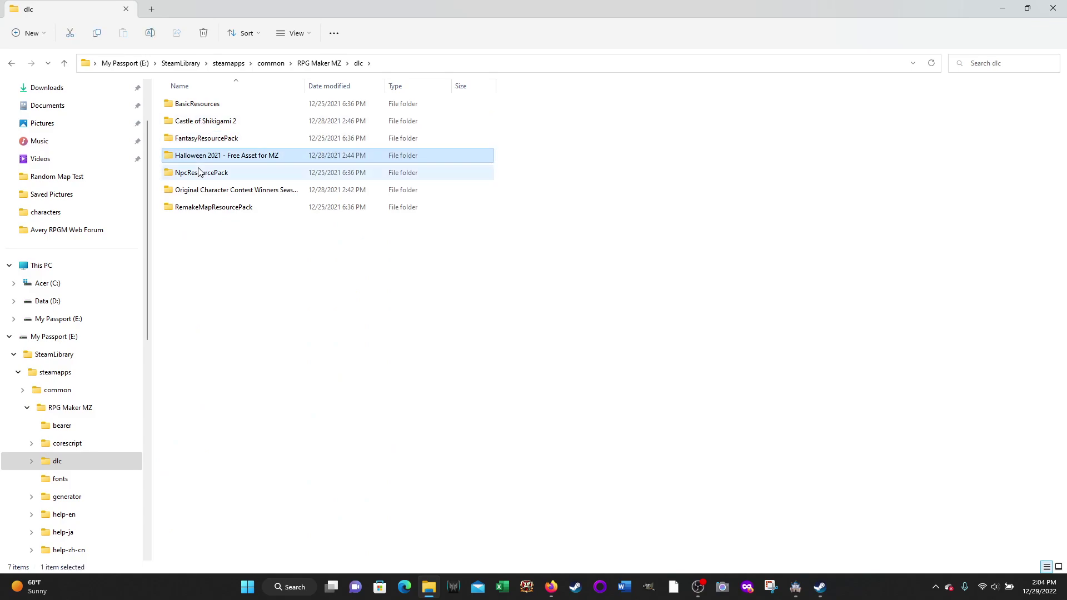
pyautogui.press('Down')
pyautogui.press('Down')
pyautogui.press('Down')
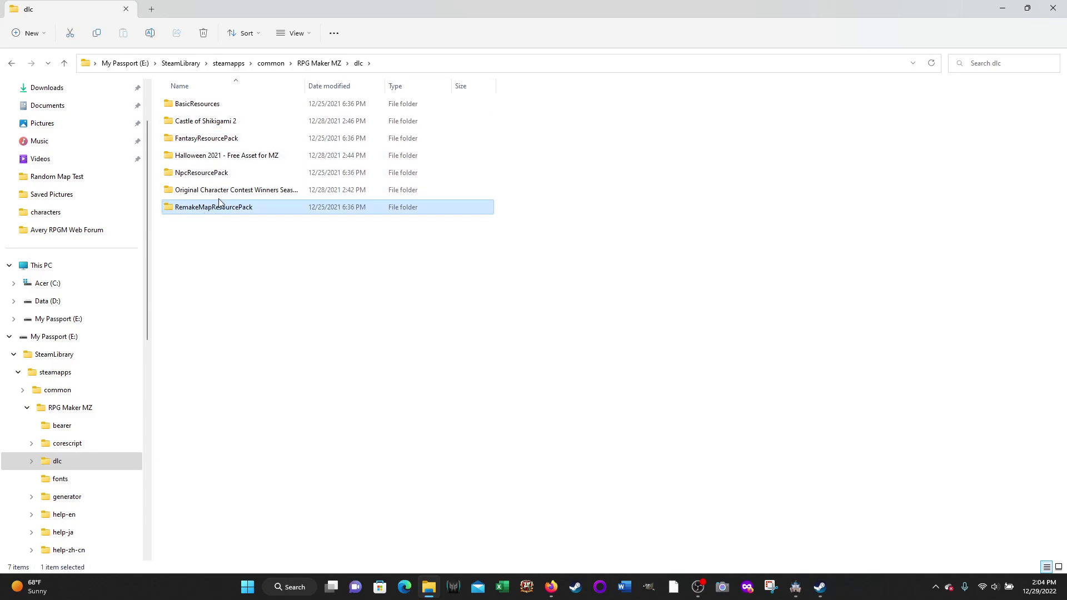
pyautogui.click(200, 105)
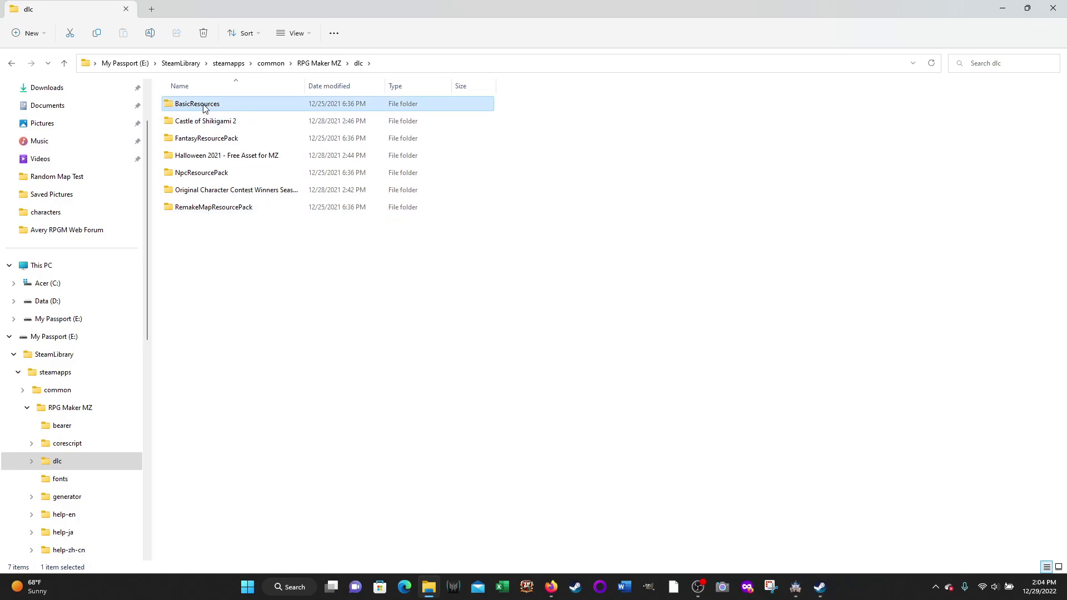
# Open BasicResources and compare the full-body images in its pictures folder with those in the Default Pictures subfolder.
pyautogui.doubleClick(202, 106)
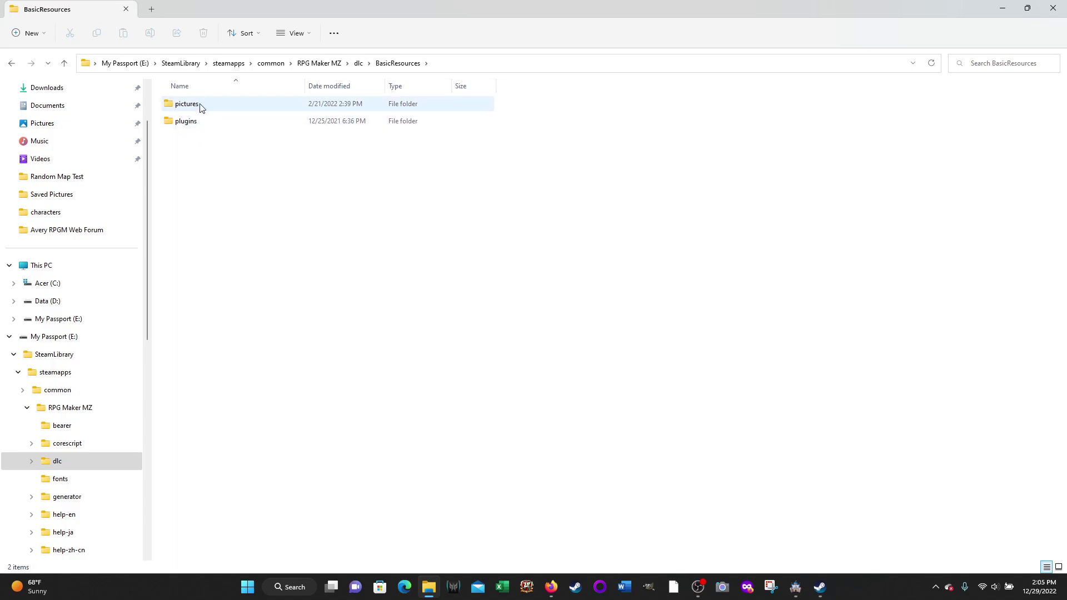
pyautogui.doubleClick(193, 107)
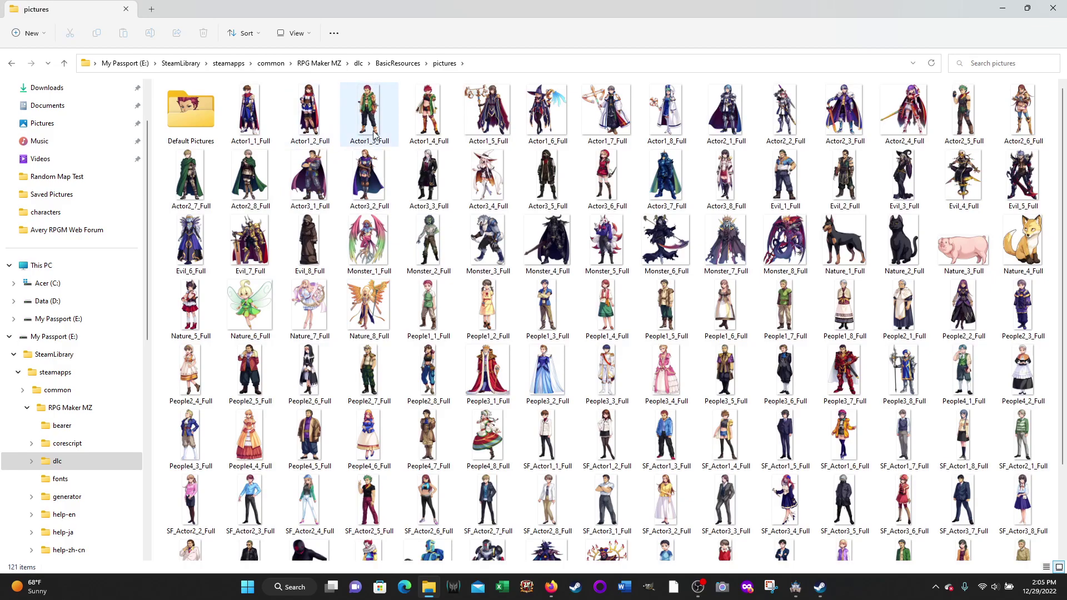
pyautogui.doubleClick(201, 109)
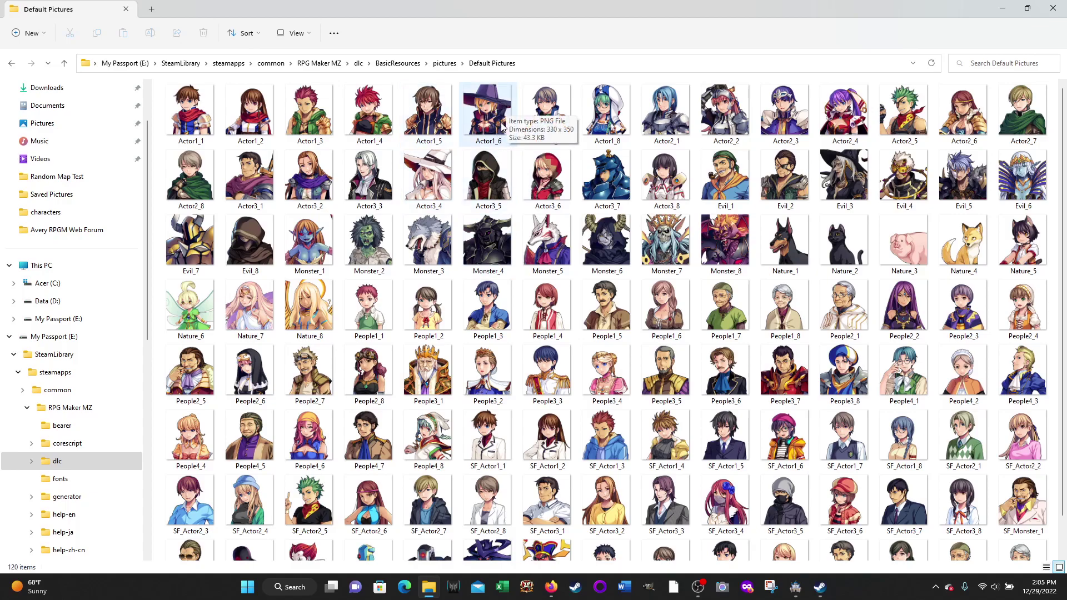
pyautogui.click(444, 63)
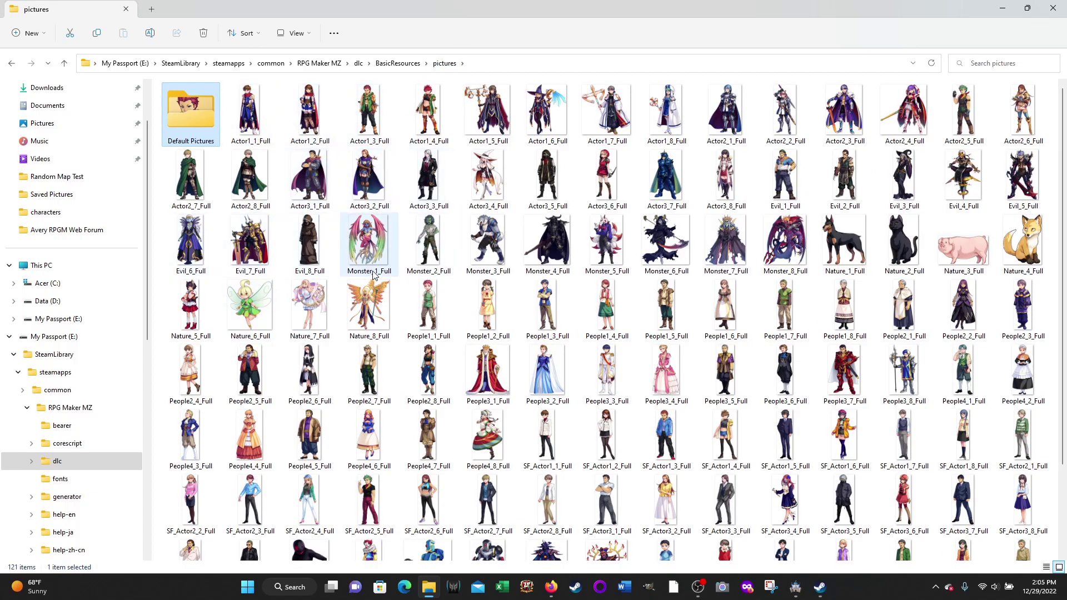
pyautogui.moveTo(390, 242)
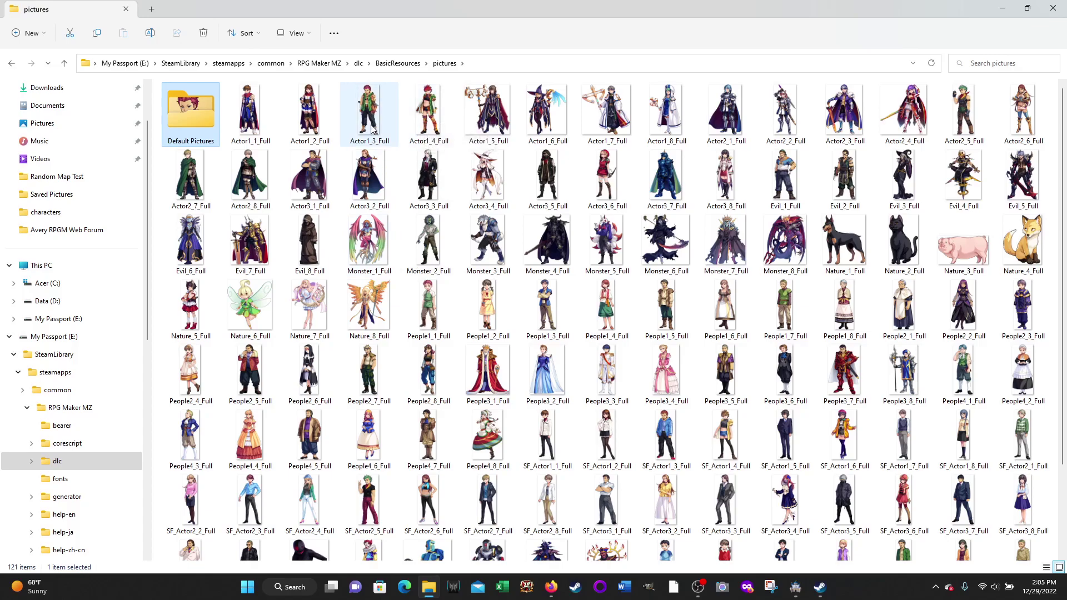
pyautogui.doubleClick(194, 111)
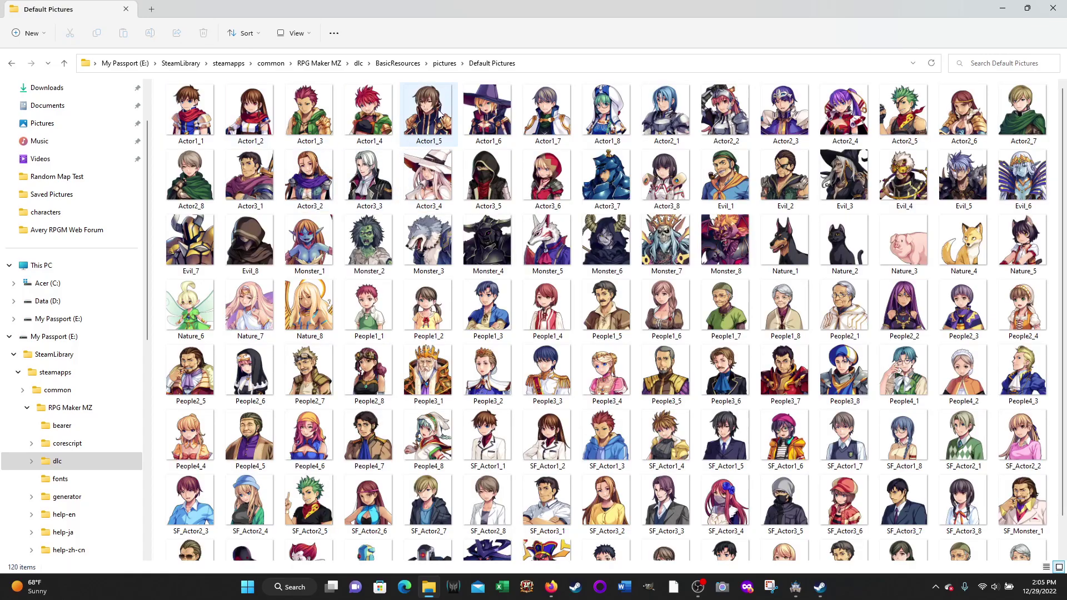
pyautogui.click(444, 63)
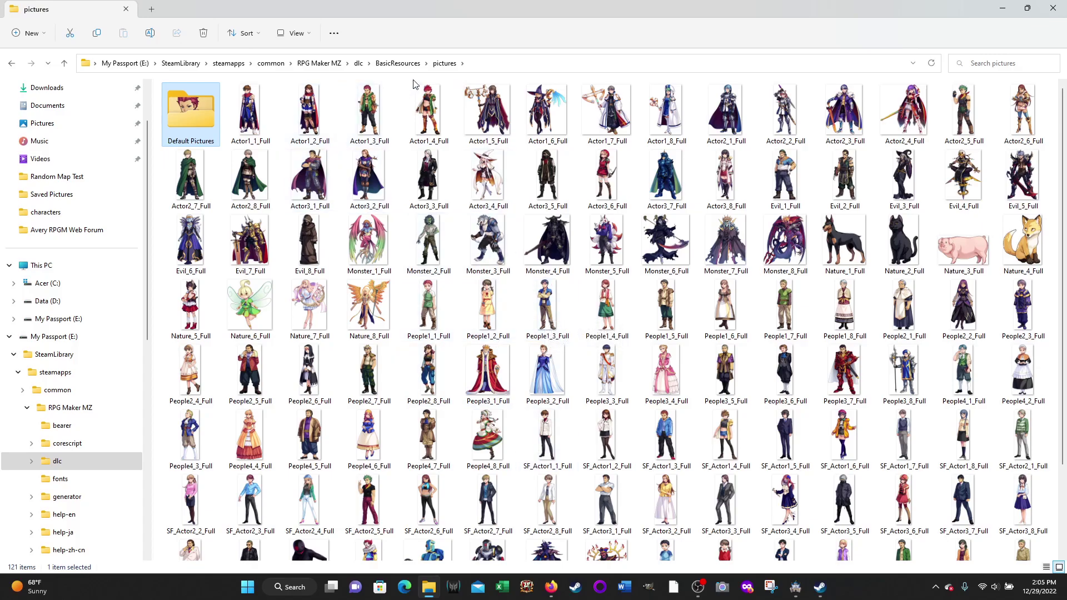
# Go to the launch folder inside the BasicResources plugins and select the ChangeEquipOnBattleMZ script.
pyautogui.click(398, 62)
pyautogui.doubleClick(196, 124)
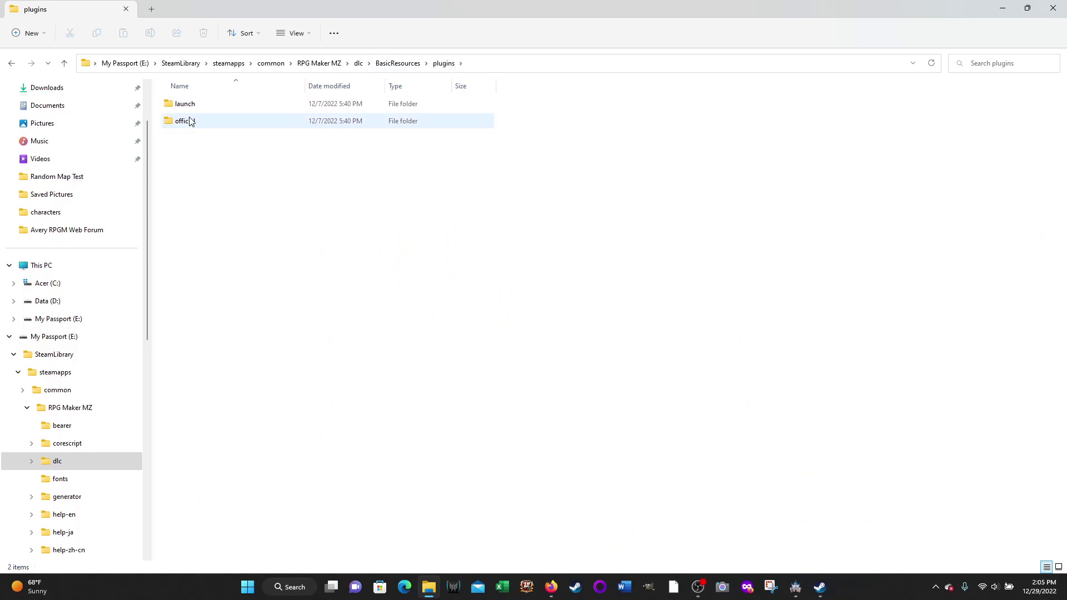
pyautogui.doubleClick(187, 106)
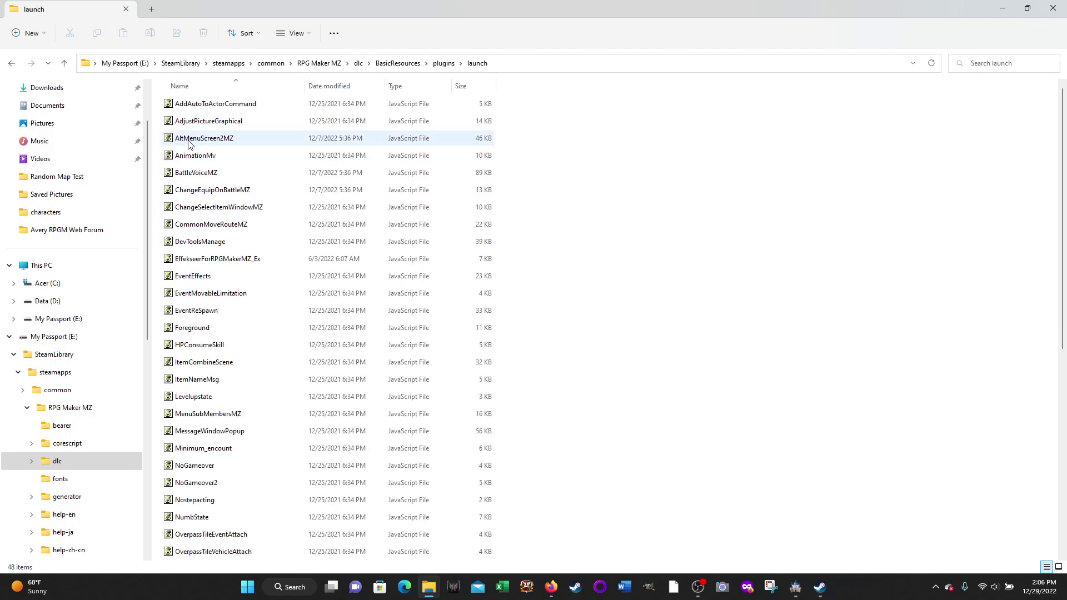
pyautogui.click(209, 195)
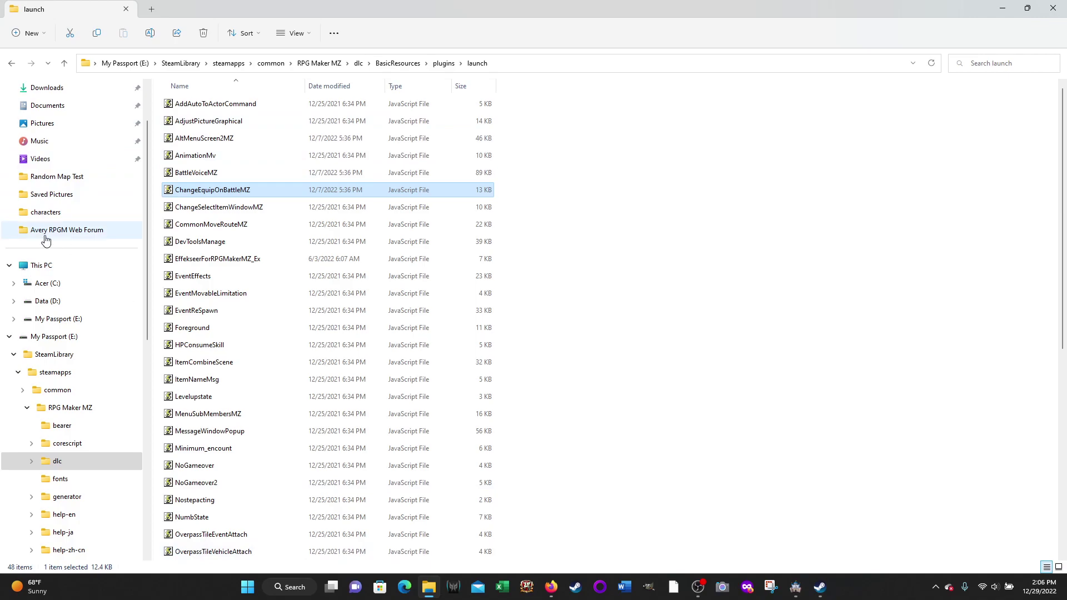
# View the js plugins folder of the Random Map Test project, and close File Explorer and Steam to return to RPG Maker MZ.
pyautogui.click(53, 176)
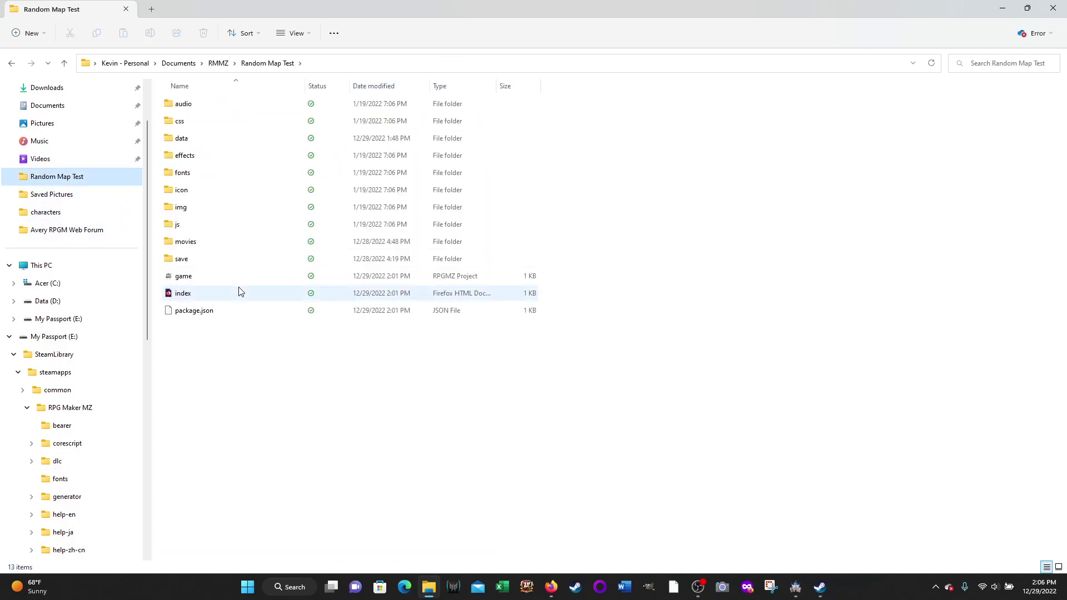
pyautogui.doubleClick(179, 224)
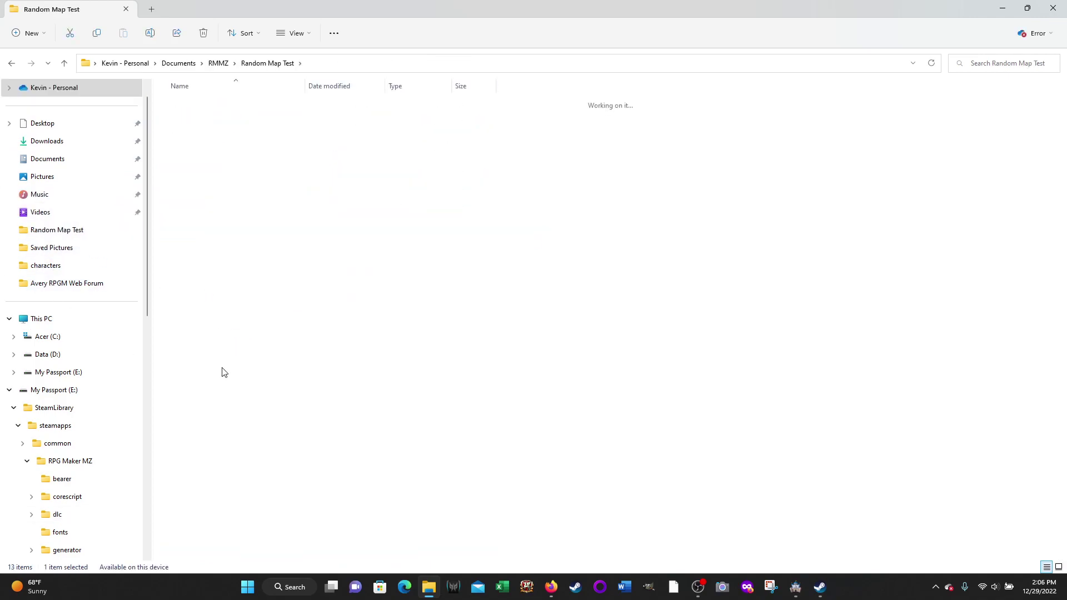
pyautogui.doubleClick(185, 121)
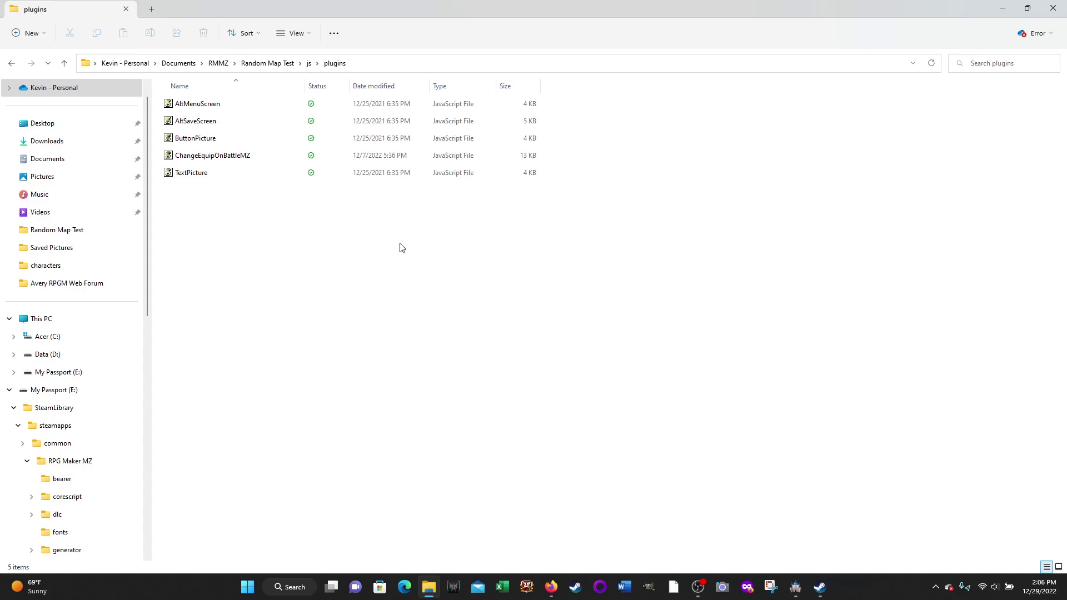
pyautogui.click(1053, 11)
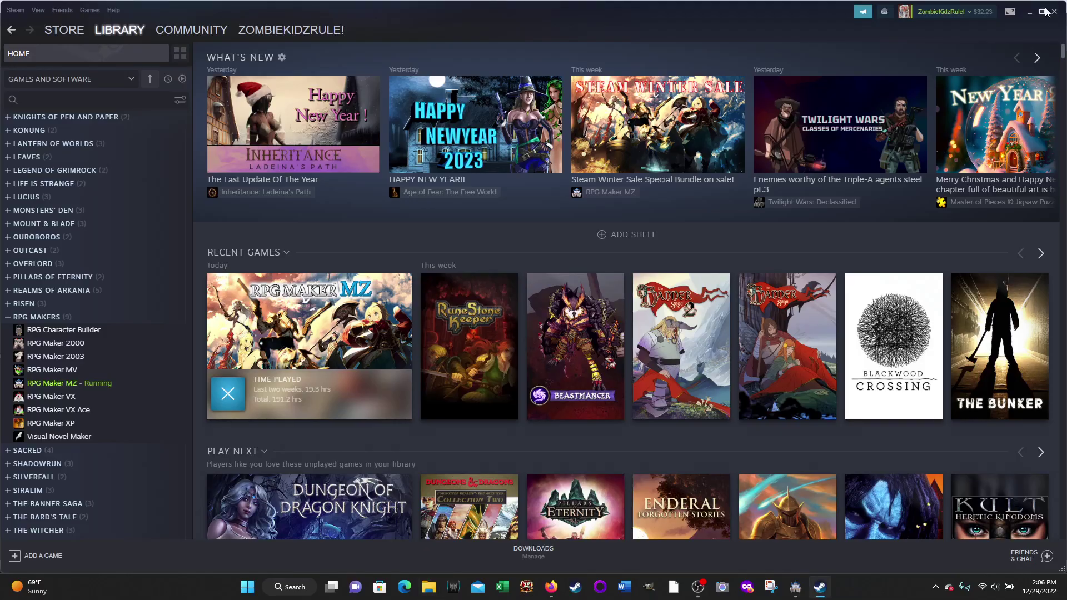
pyautogui.click(1054, 11)
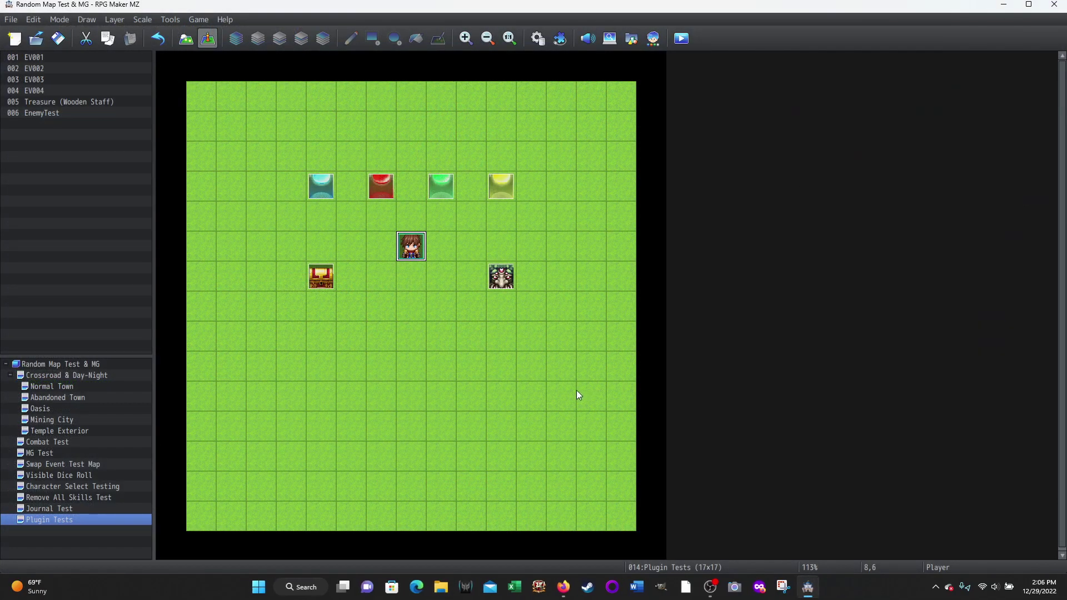